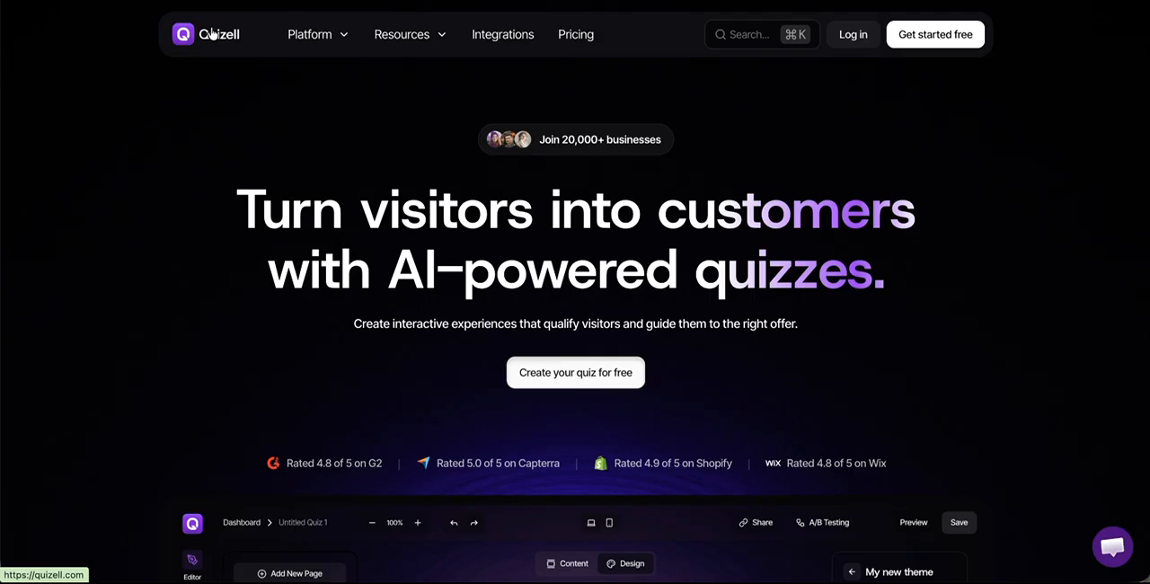
Step: Search Quizell's integrations directory for wix and open the Wix integration
click(485, 40)
scroll(499, 268, down, 1)
scroll(501, 267, down, 6)
scroll(506, 263, up, 1)
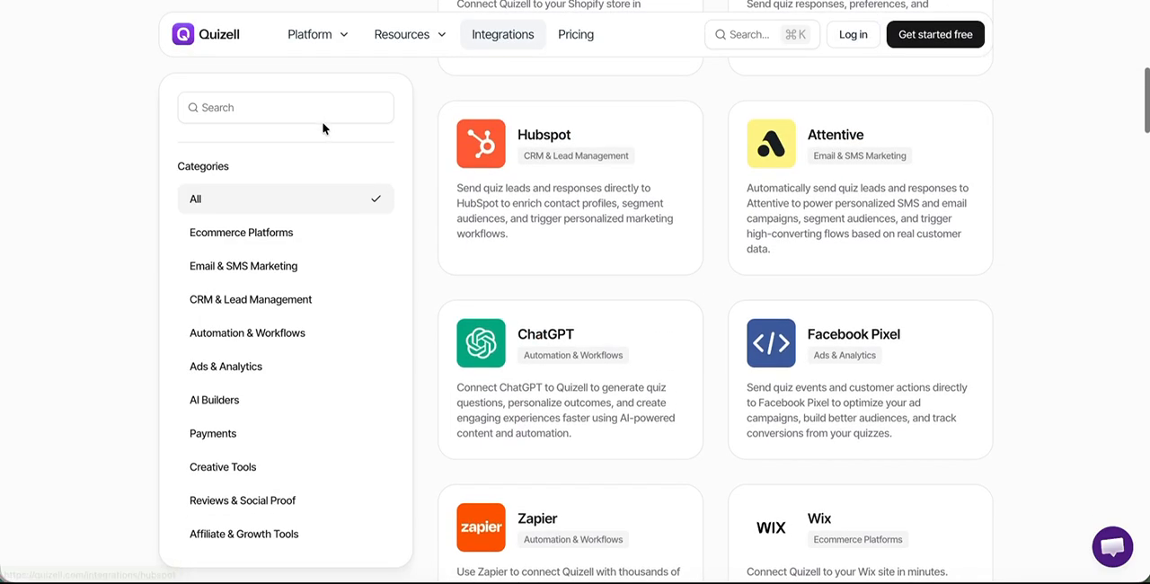
text(wix)
scroll(713, 154, up, 3)
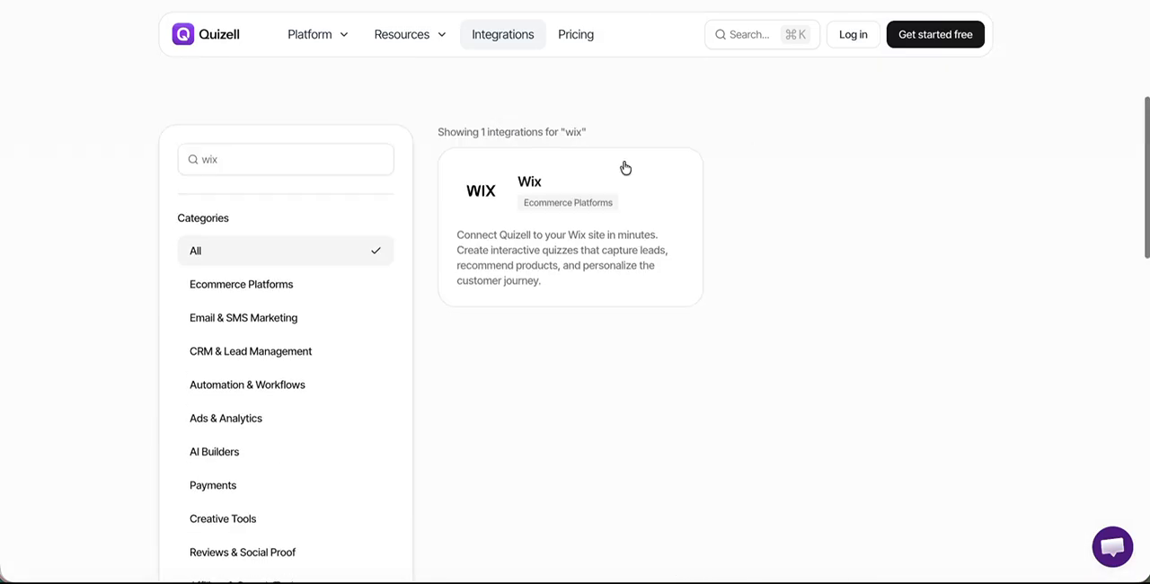
click(590, 209)
click(191, 457)
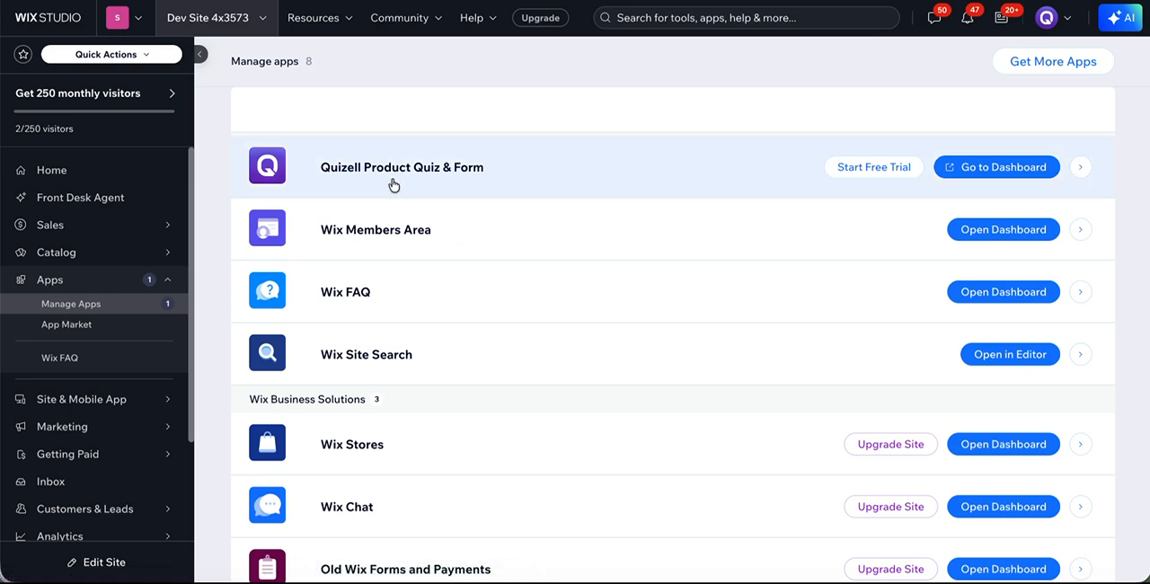
Step: Open the dashboard of the Quizell Product Quiz & Form app from the Wix site's installed apps
click(982, 167)
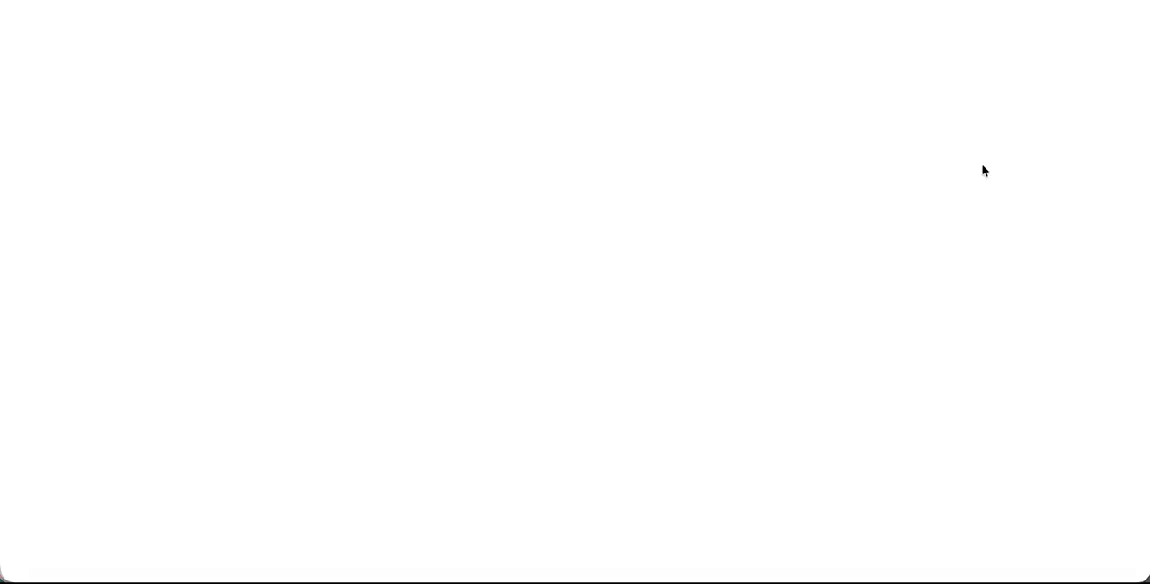
click(315, 2)
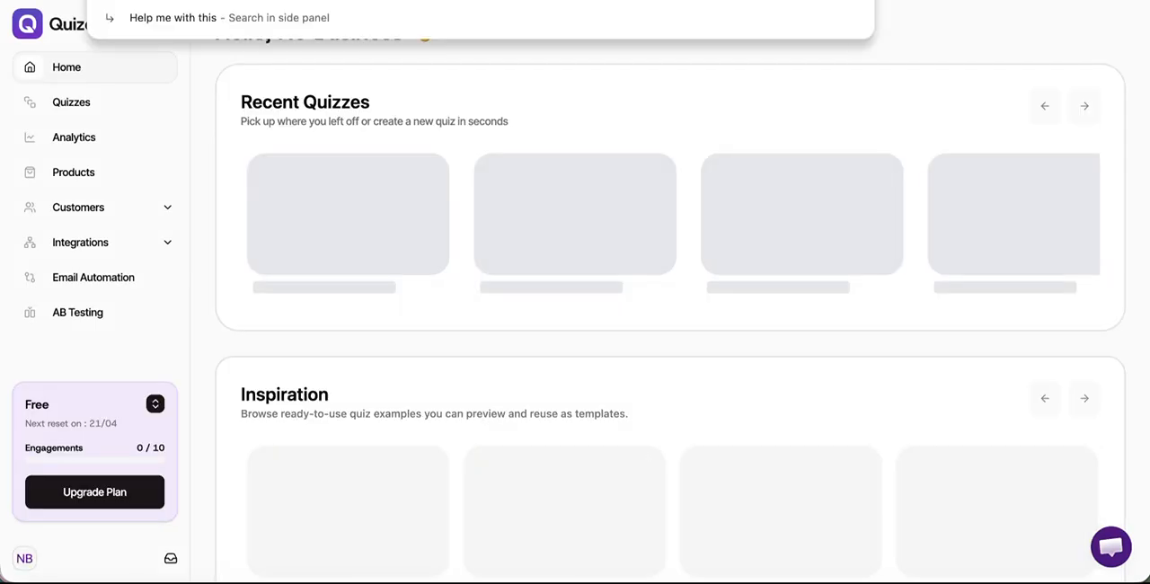
click(193, 109)
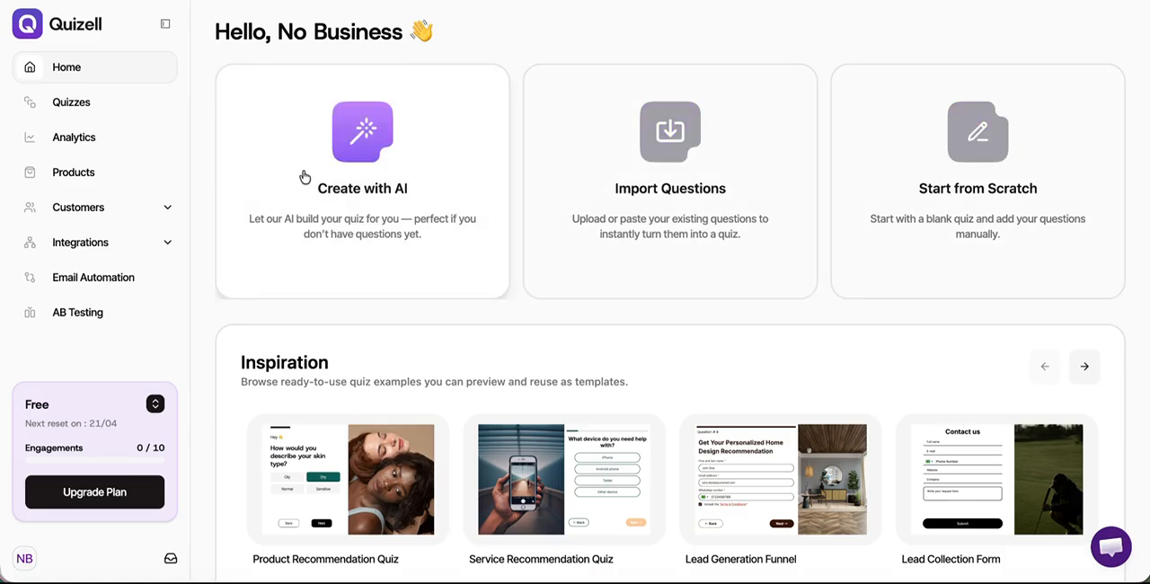
Step: Create a new quiz from scratch and browse its two question pages
click(356, 184)
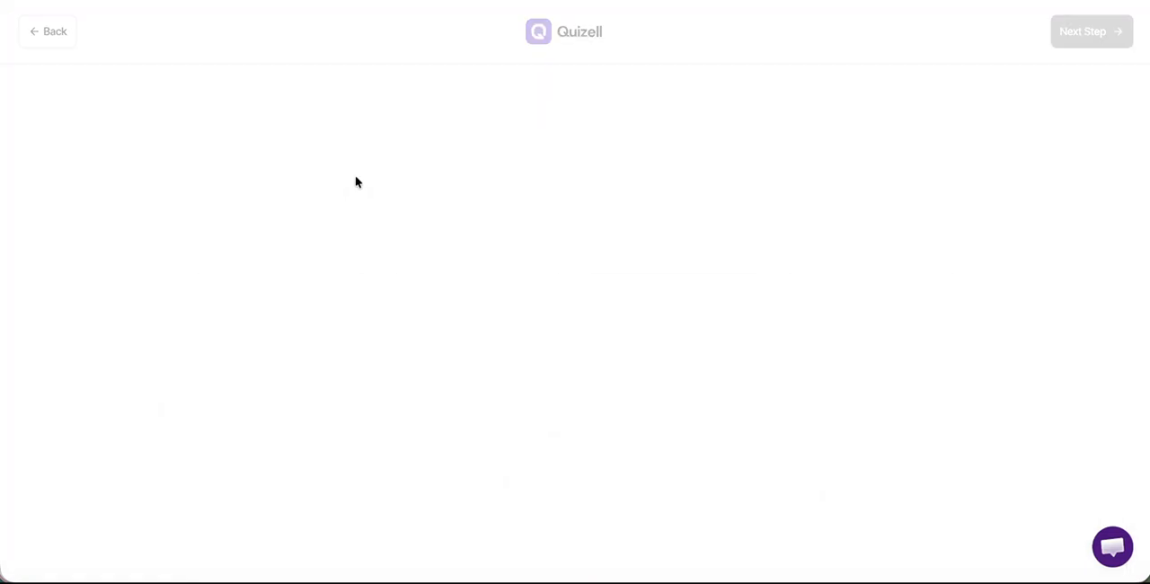
click(44, 31)
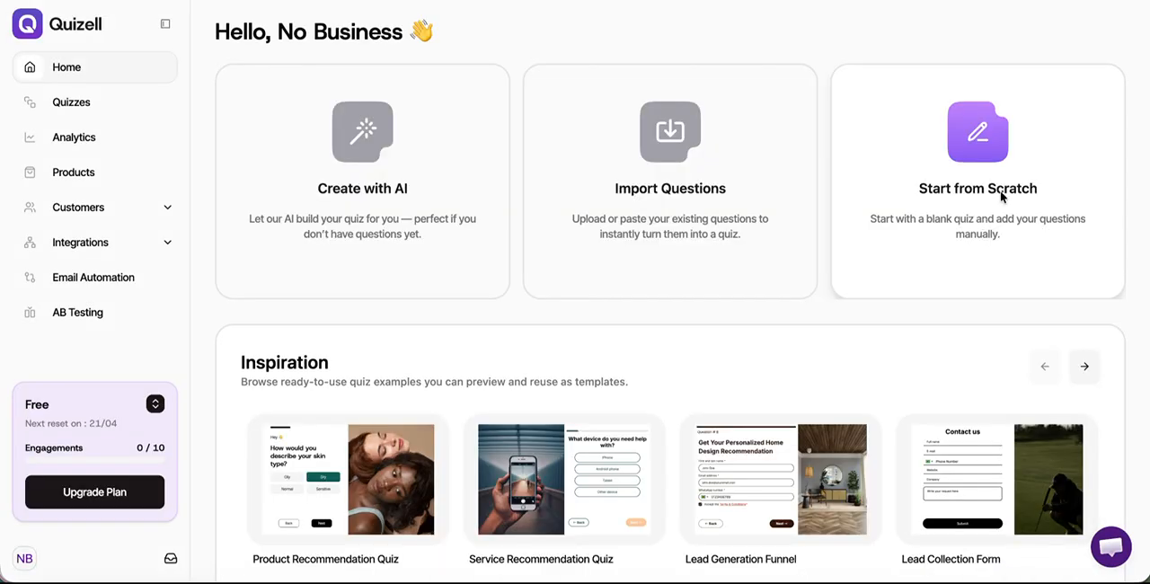
click(1001, 192)
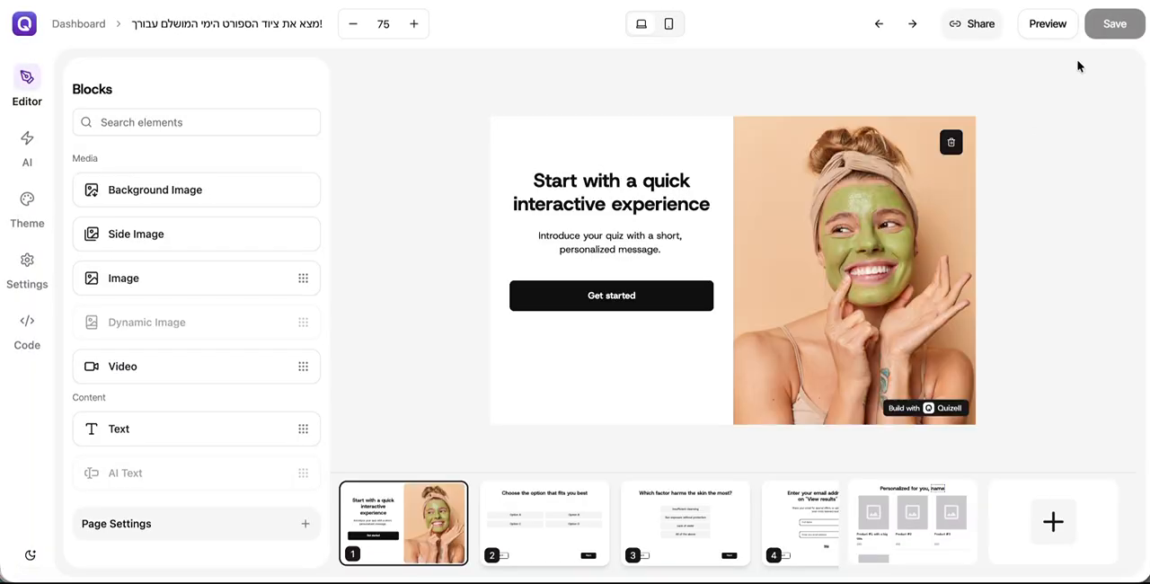
click(545, 534)
click(719, 519)
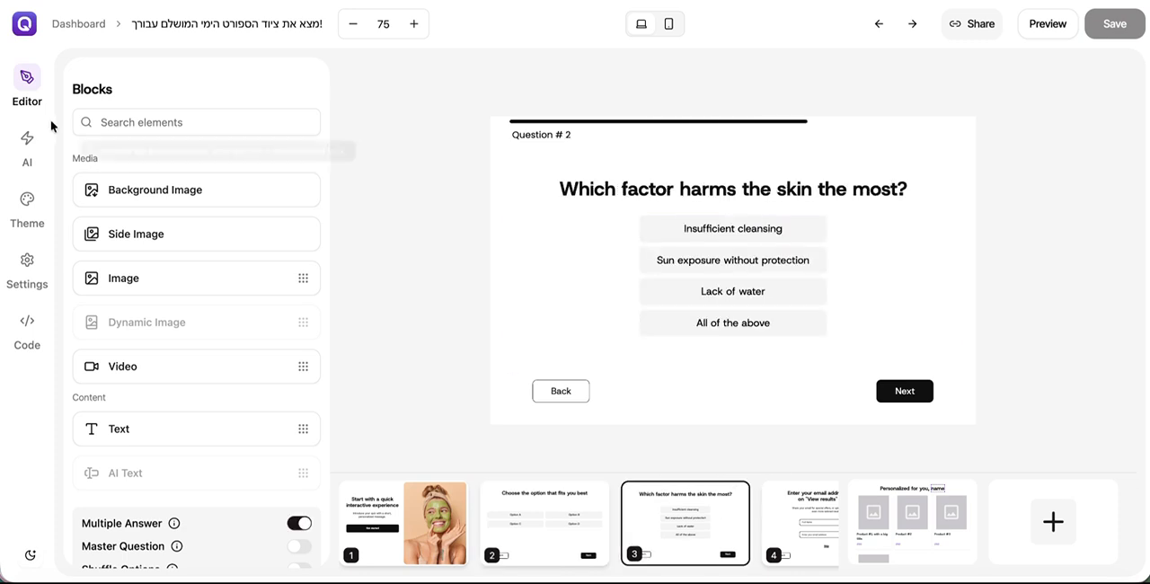
click(646, 192)
Step: Ask the AI assistant: "please update the text on the get started page to be related with scuba diving recommendation quiz"
click(28, 139)
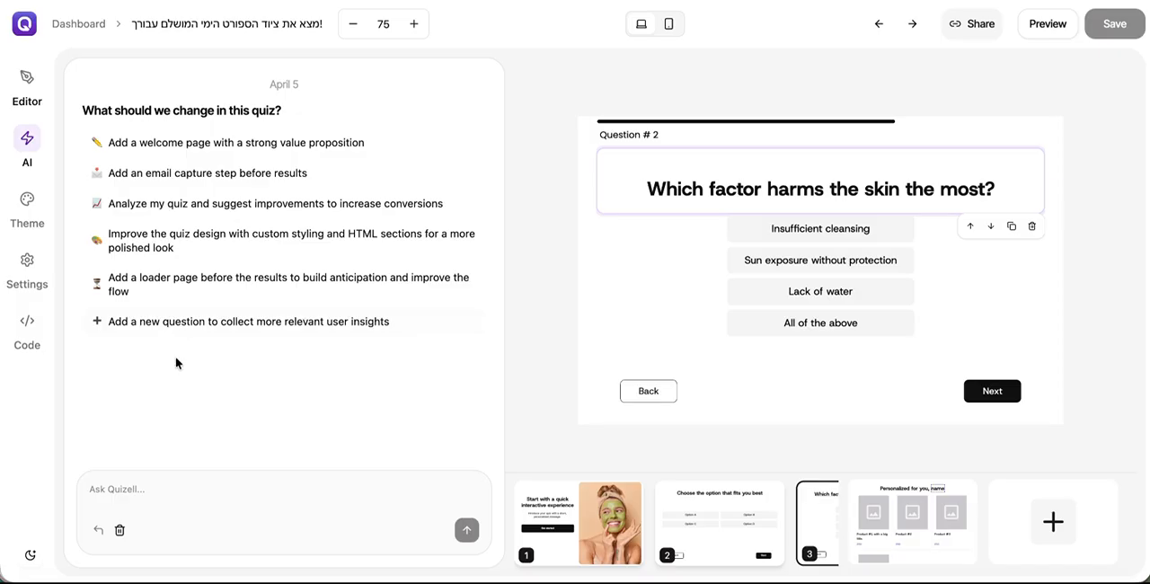
click(184, 489)
click(582, 512)
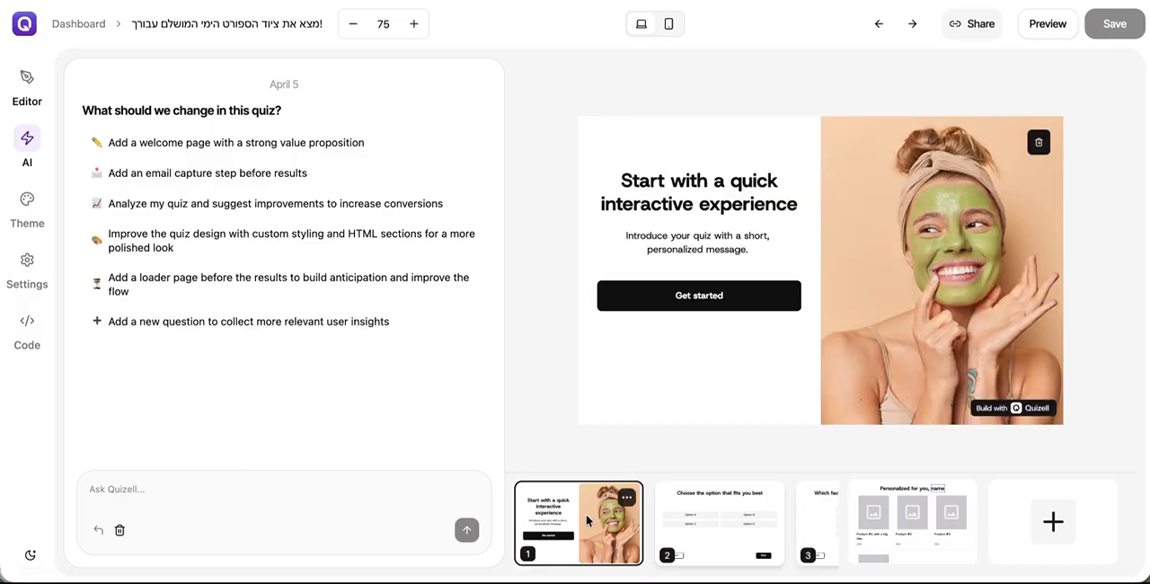
click(219, 486)
text(please update the text on the get started page to be related with scuba diving re)
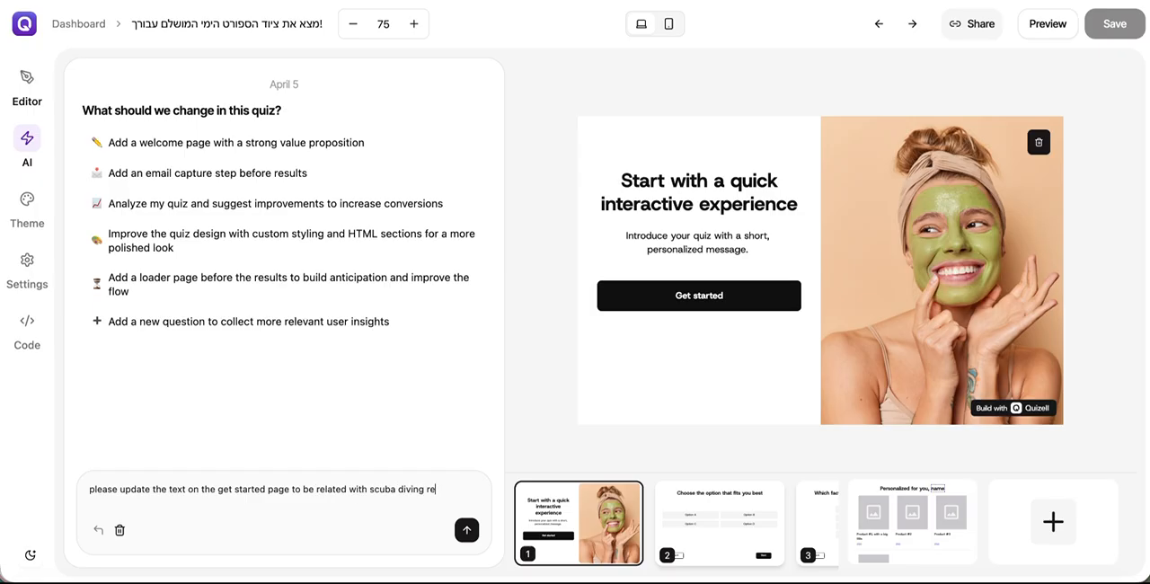
text(ndation quiz)
key(Return)
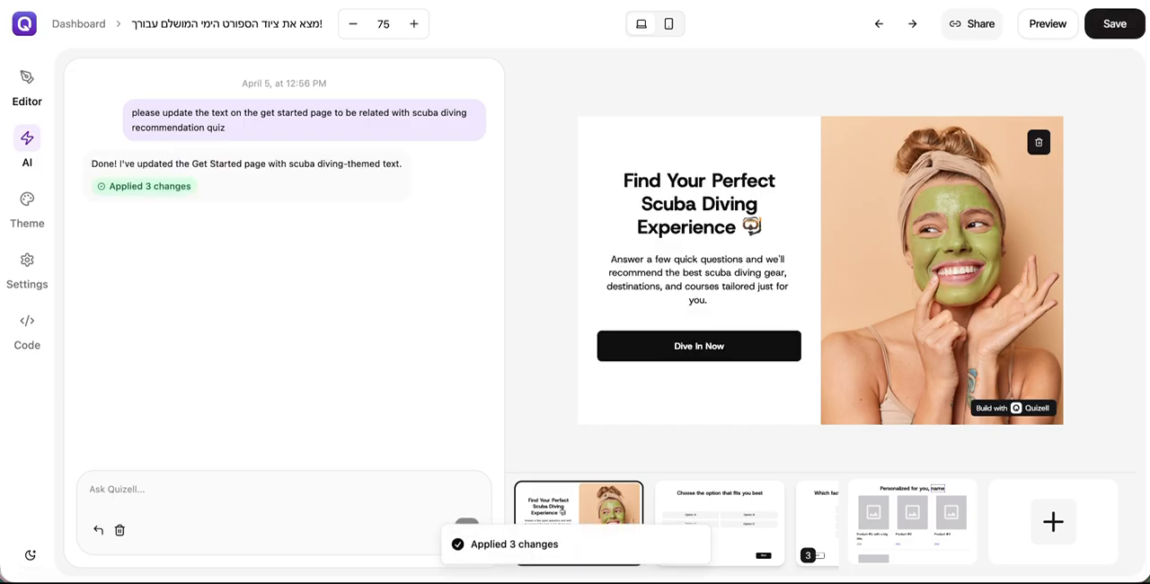
Step: Ask the AI assistant: "please update the image as well to be related with scuba", and save the quiz
click(289, 501)
text(please update the image as well to be related with)
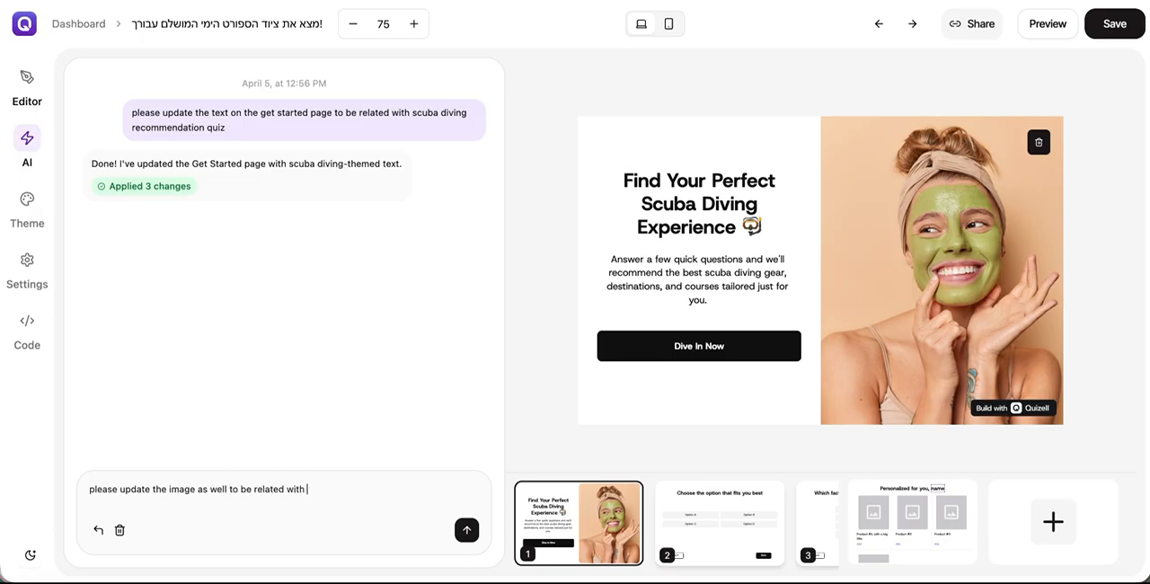
text(a)
key(Return)
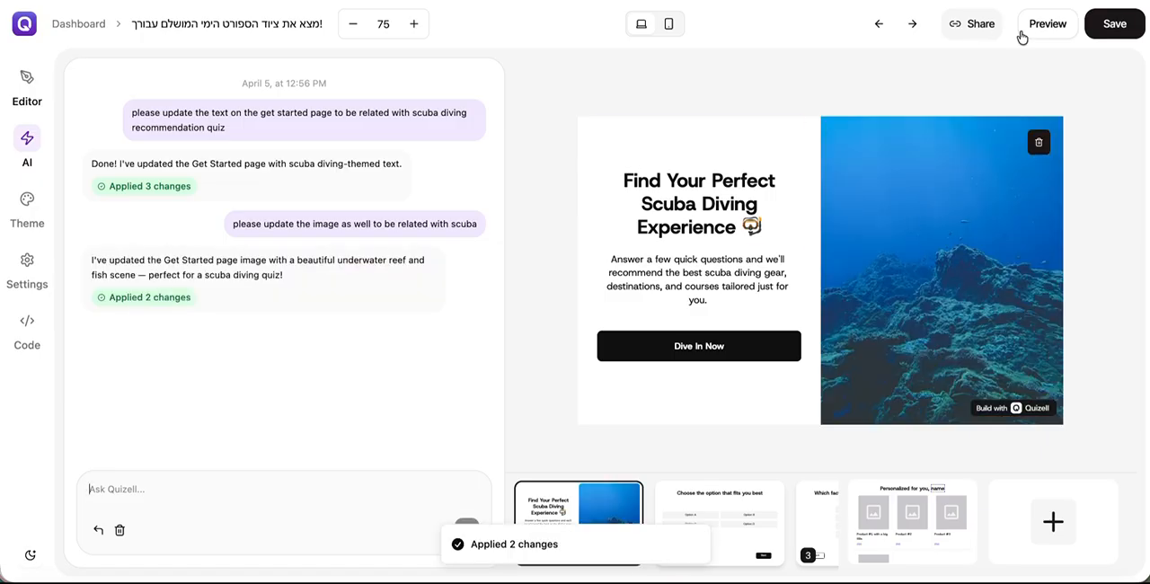
click(1107, 23)
Step: Review the quiz's remaining pages, its Product Match settings and the account's Wix product sync
click(704, 494)
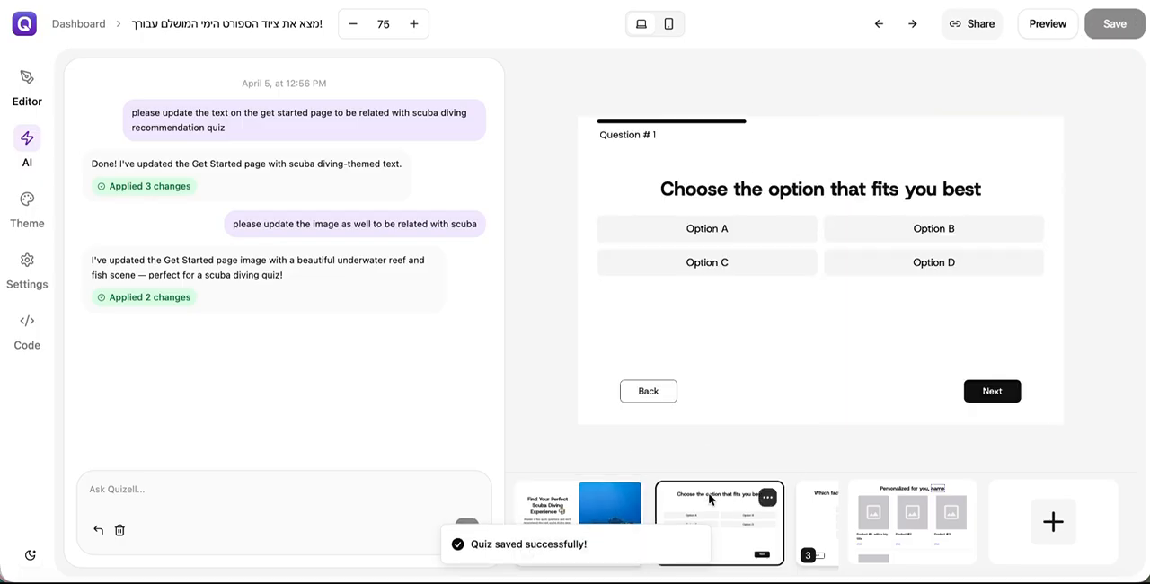
scroll(754, 496, right, 3)
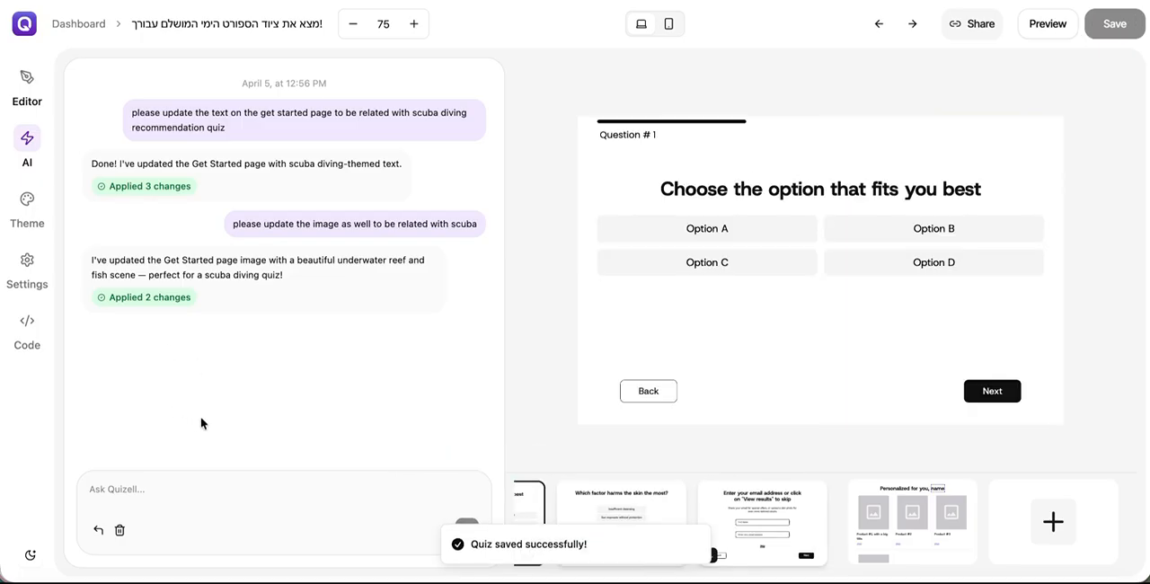
click(27, 259)
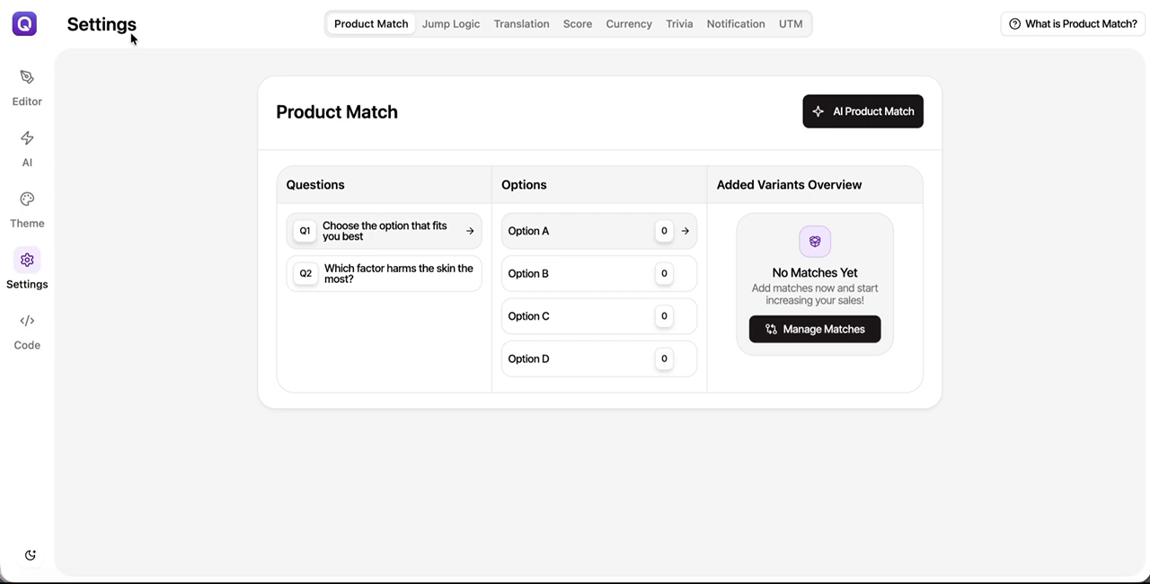
click(30, 30)
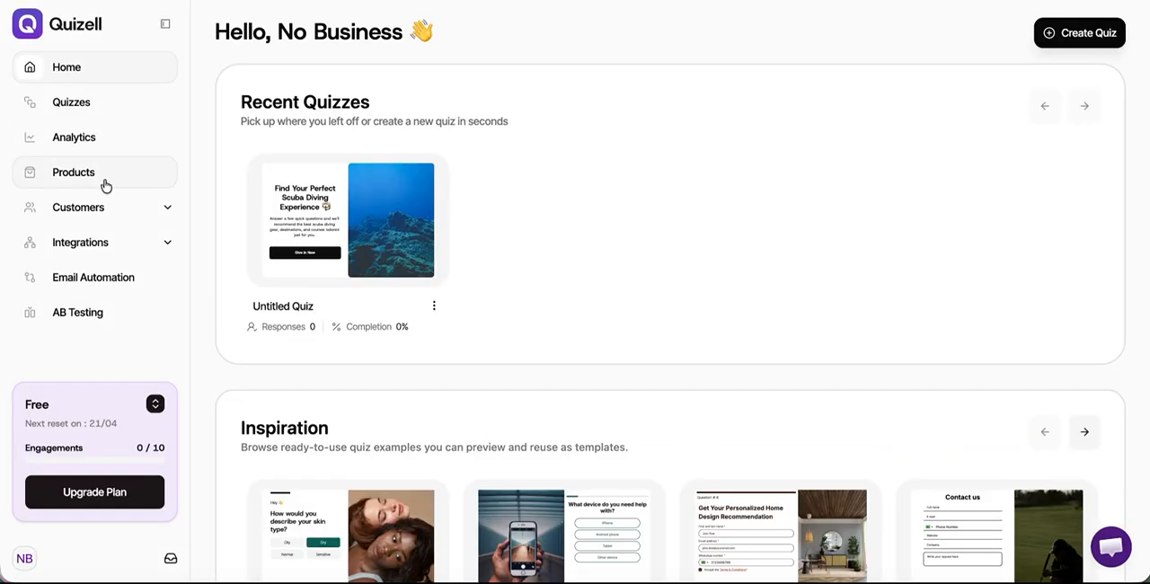
click(104, 184)
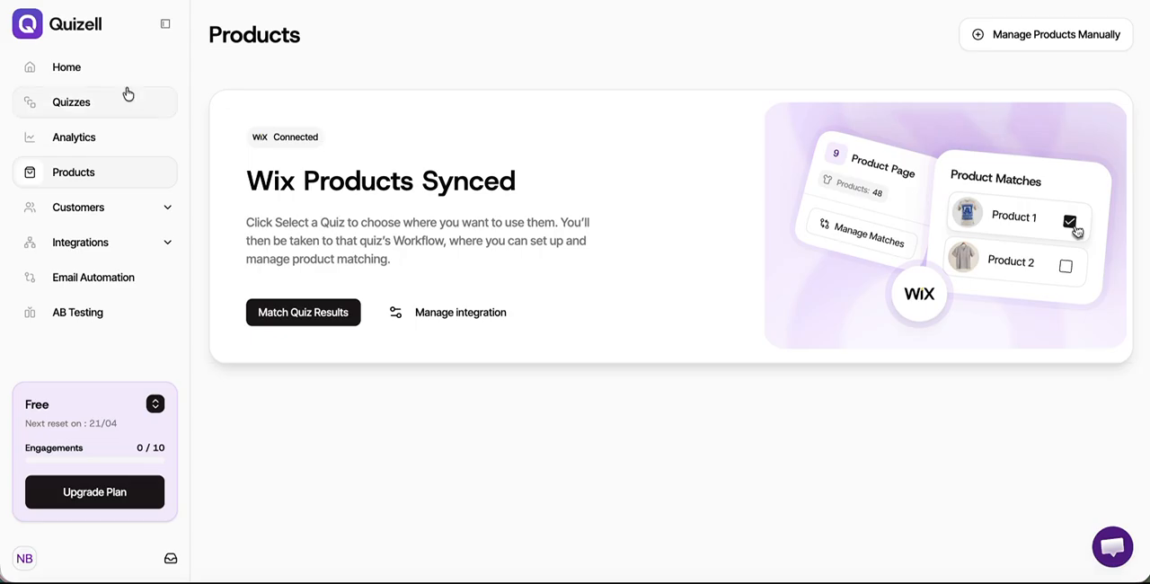
Step: Reopen the scuba diving quiz and copy its share link
click(92, 65)
click(324, 231)
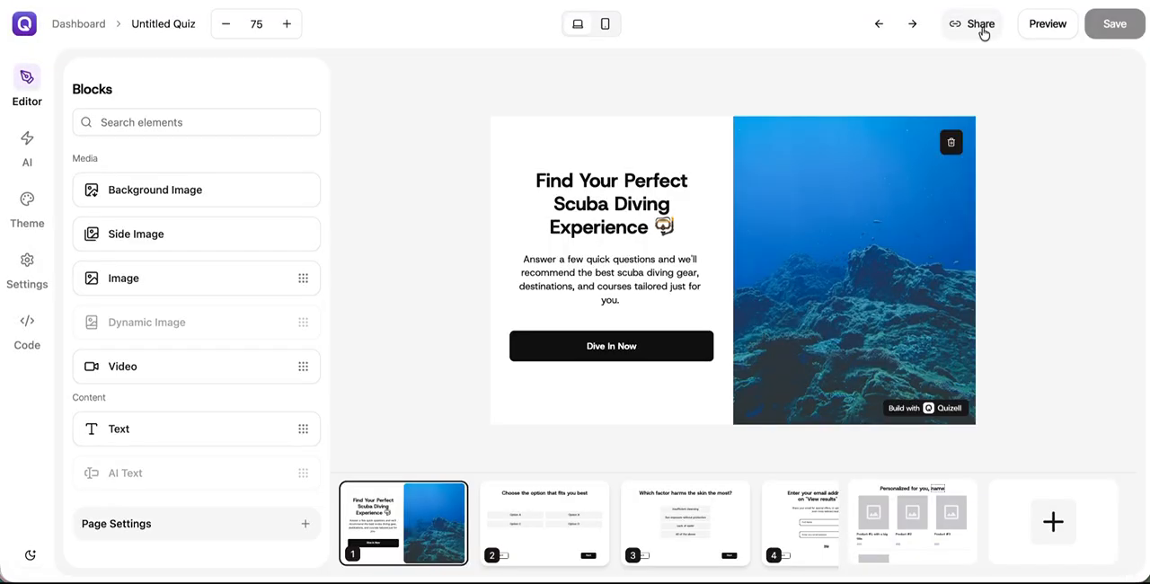
click(969, 27)
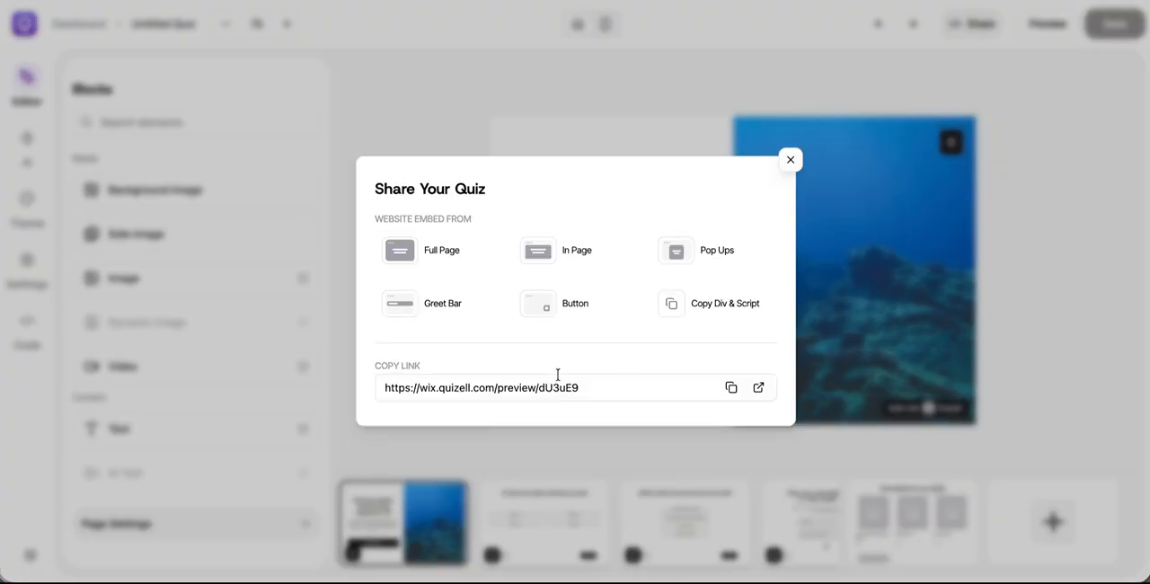
double_click(520, 387)
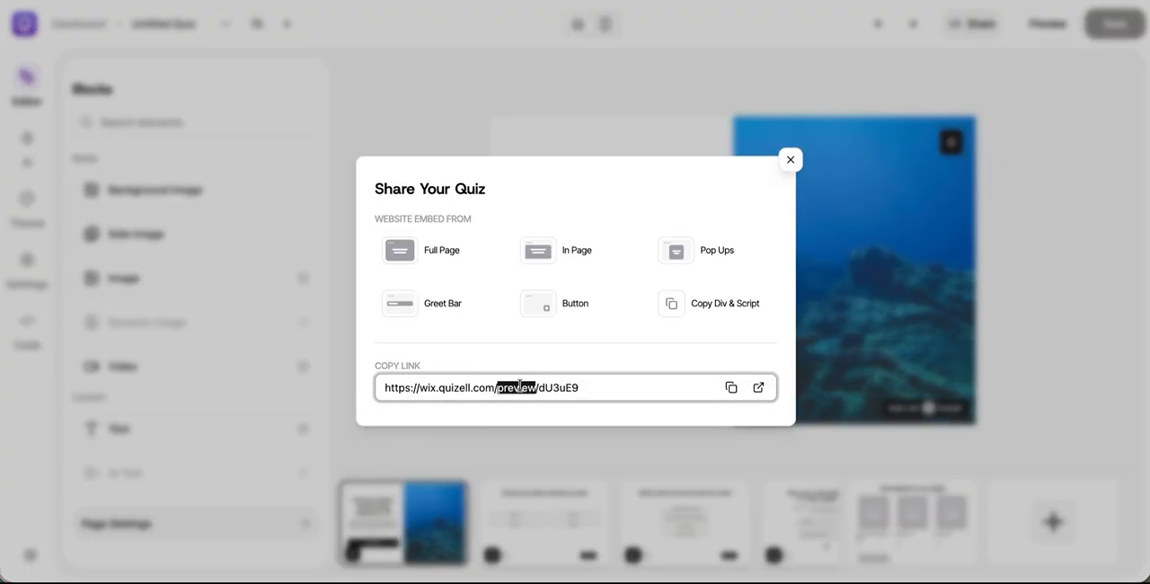
triple_click(519, 387)
key(ctrl+c)
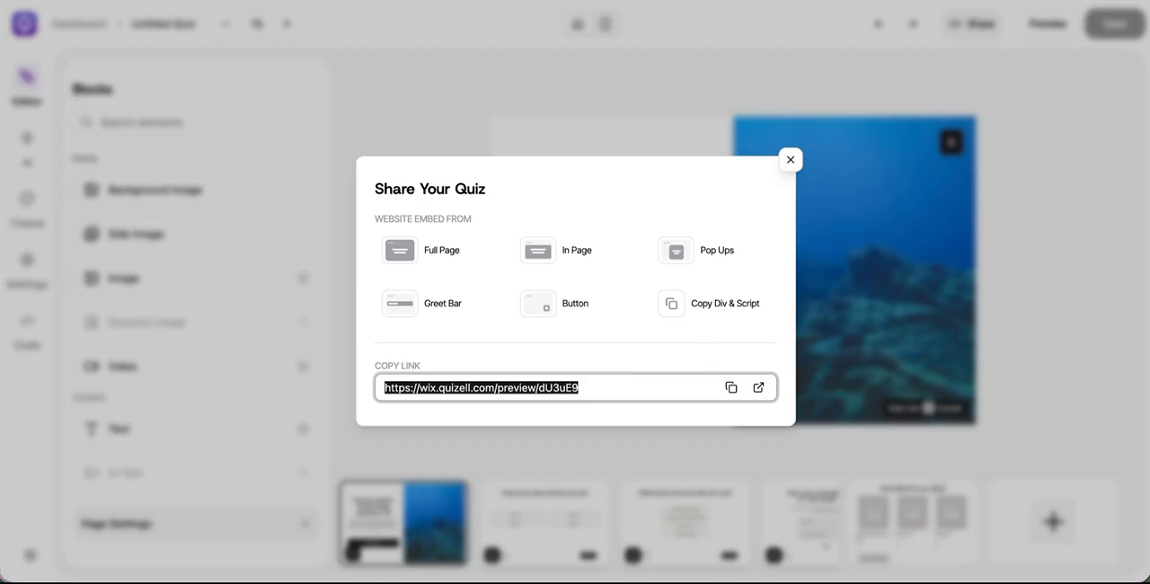
Step: Switch to the Wix dashboard and open the site in the Wix editor
click(718, 0)
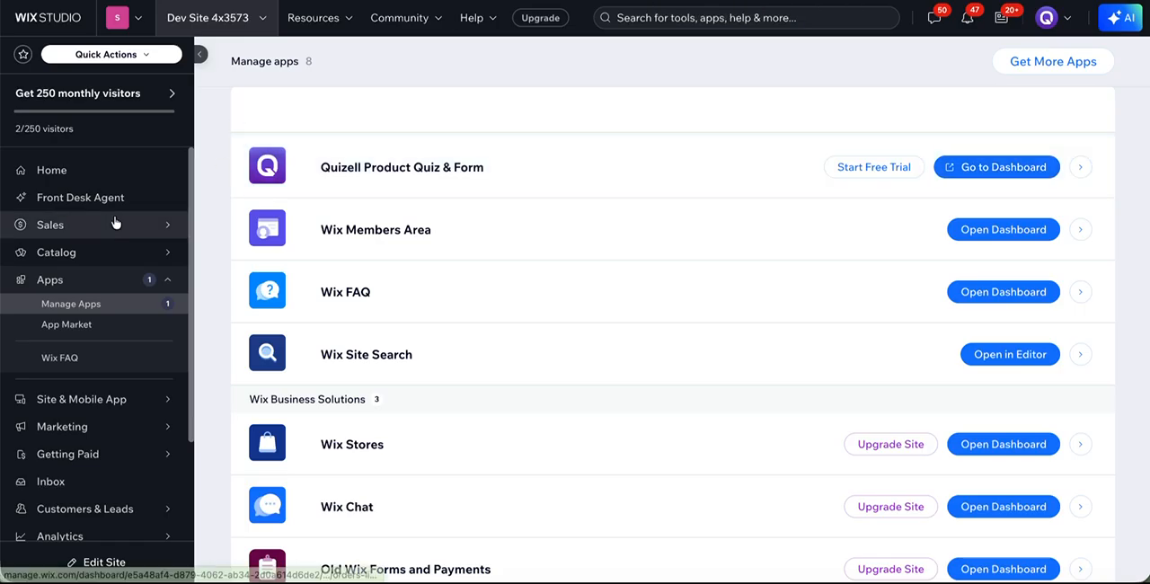
click(115, 174)
click(1063, 75)
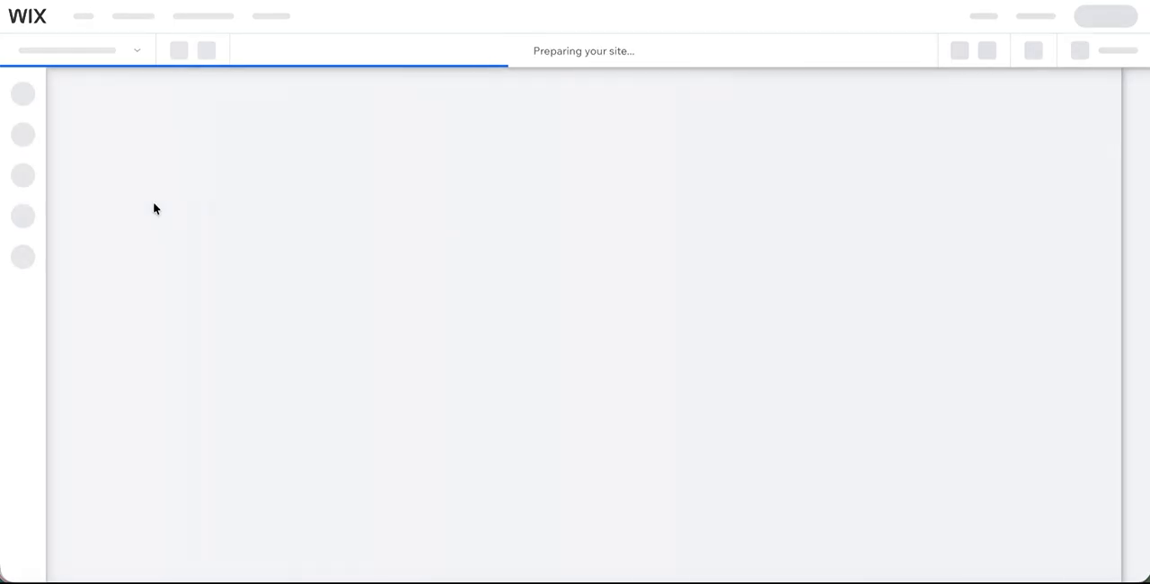
Step: Examine the site's list of pages and the layout of the Shop page
click(100, 52)
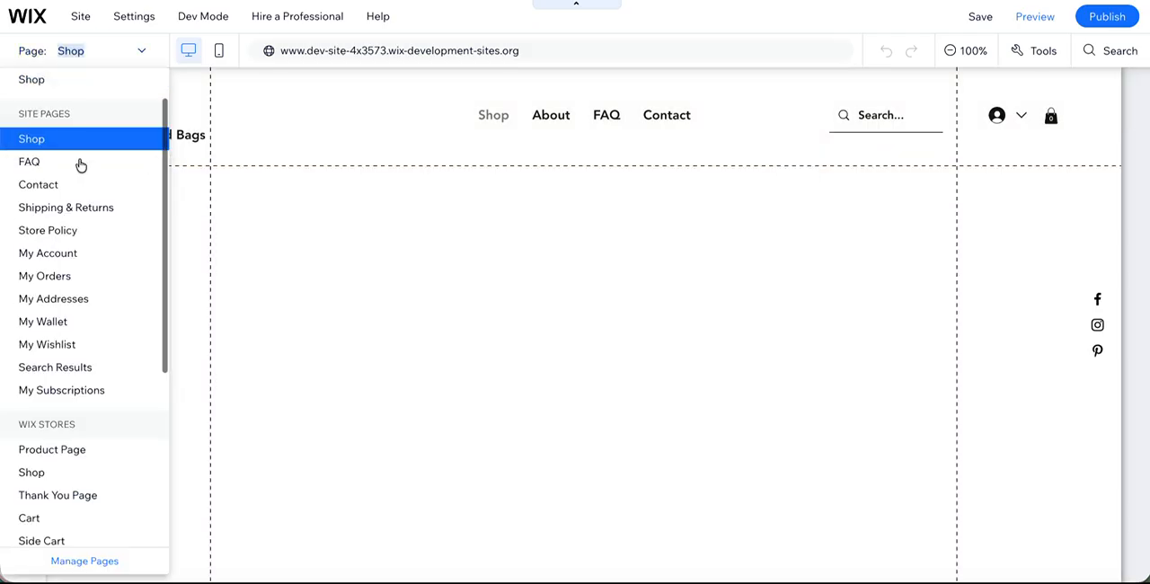
scroll(56, 359, down, 2)
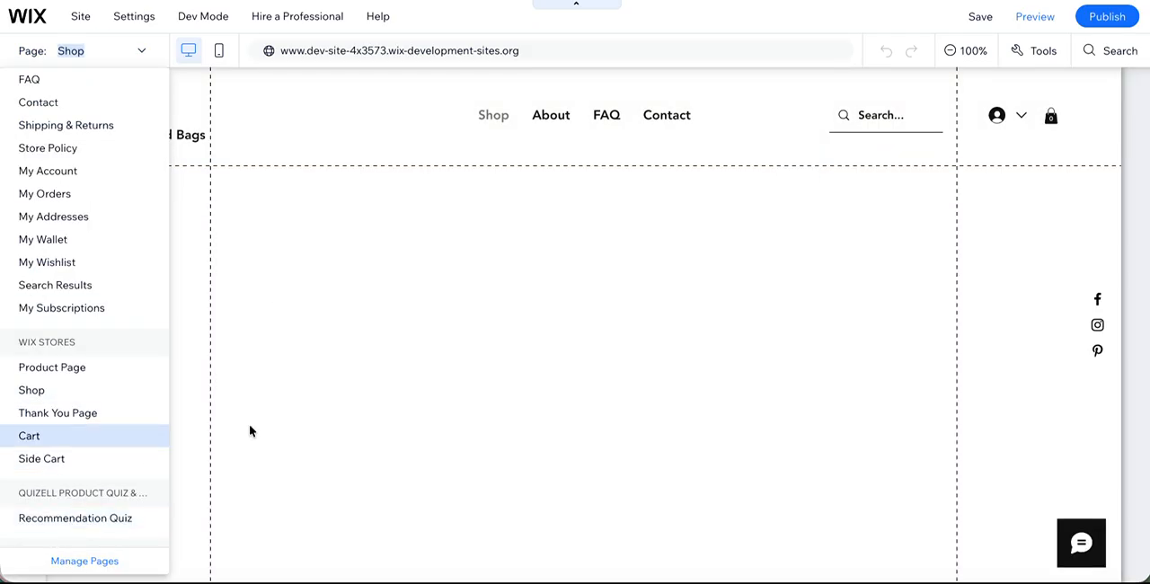
click(539, 137)
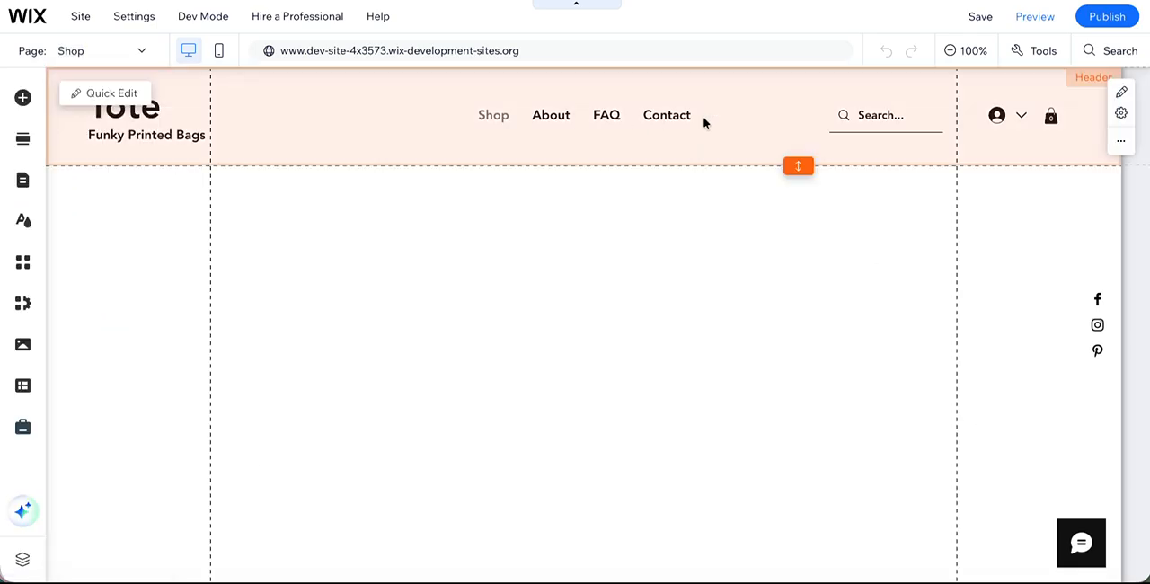
scroll(629, 179, down, 1)
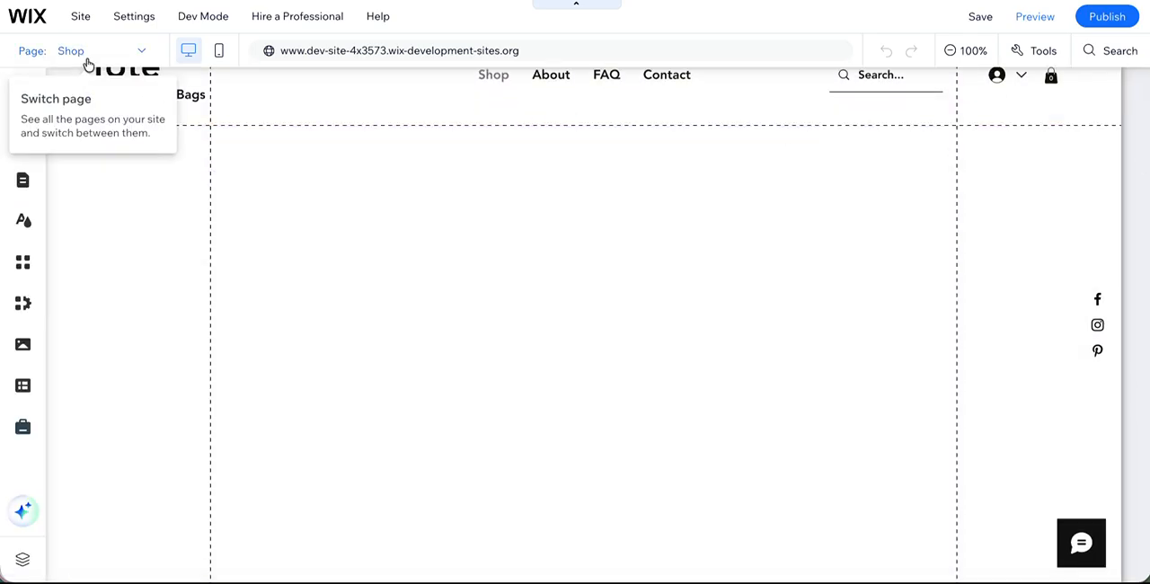
click(87, 57)
click(87, 56)
scroll(413, 218, down, 5)
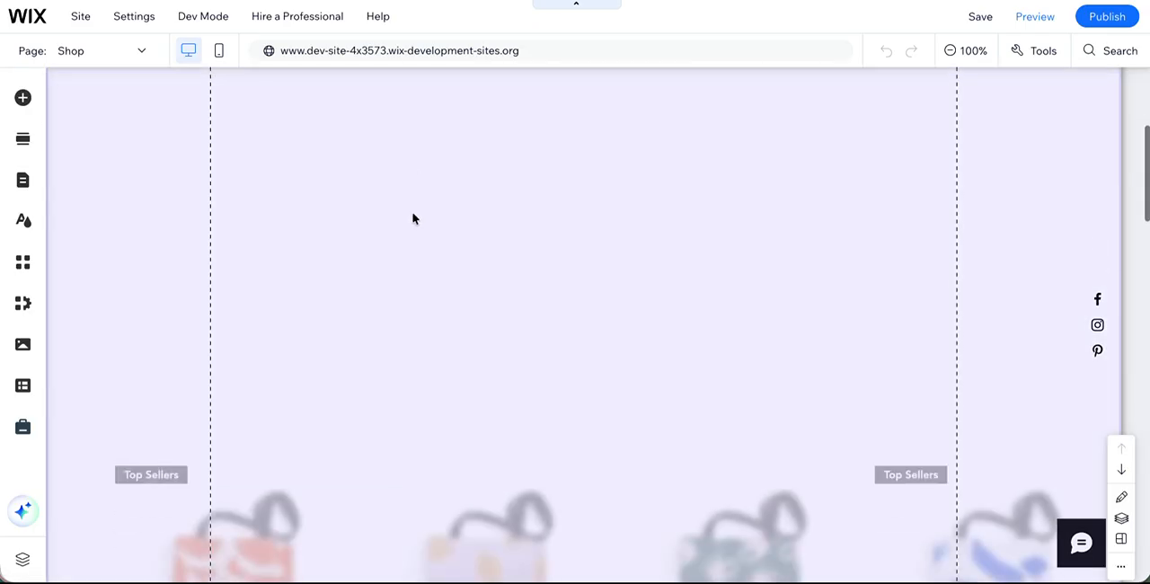
scroll(414, 218, up, 7)
scroll(230, 274, up, 1)
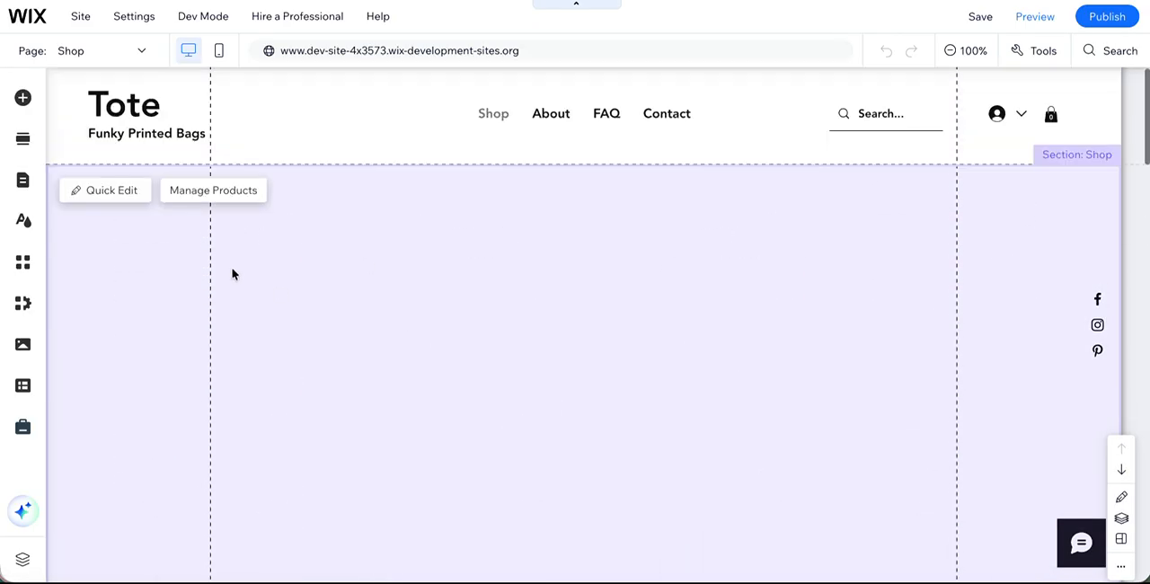
Step: Search the Wix editor for html and open the popular embed elements
click(25, 100)
click(446, 90)
text(html)
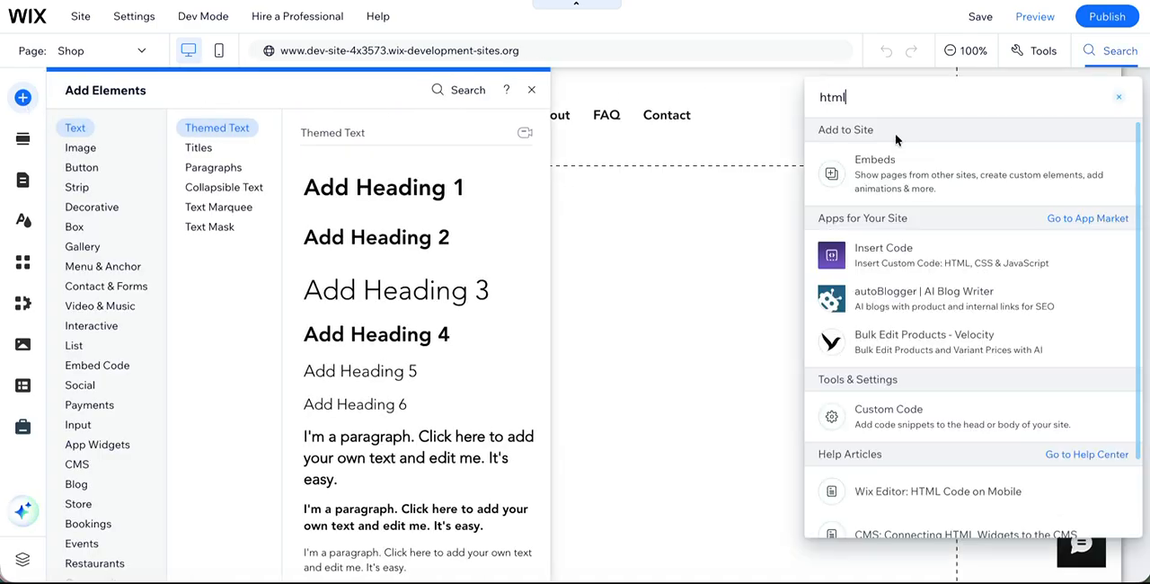
click(904, 160)
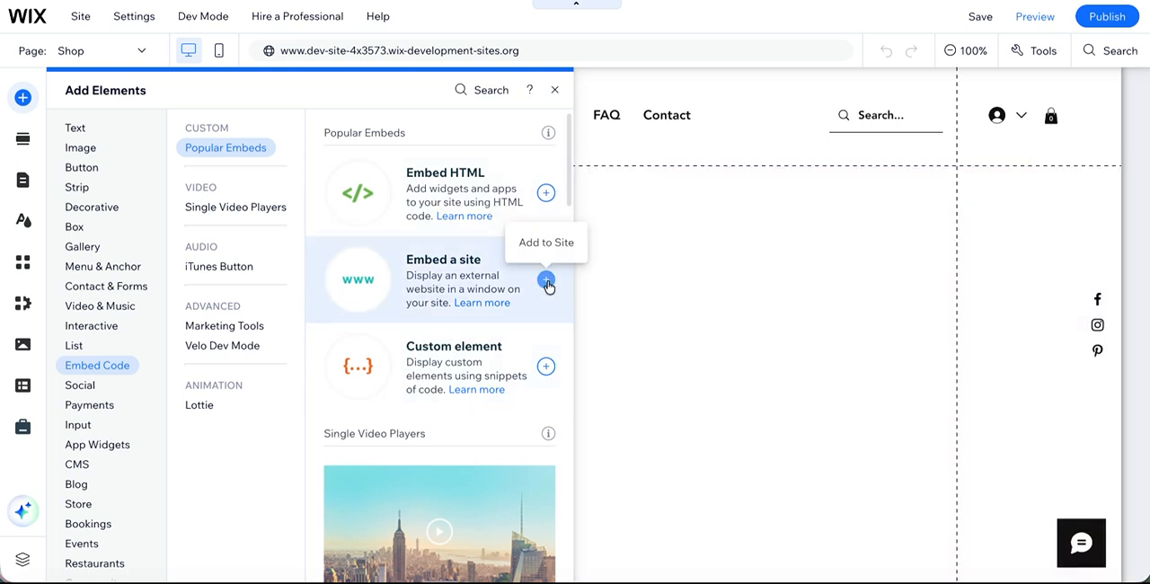
click(546, 281)
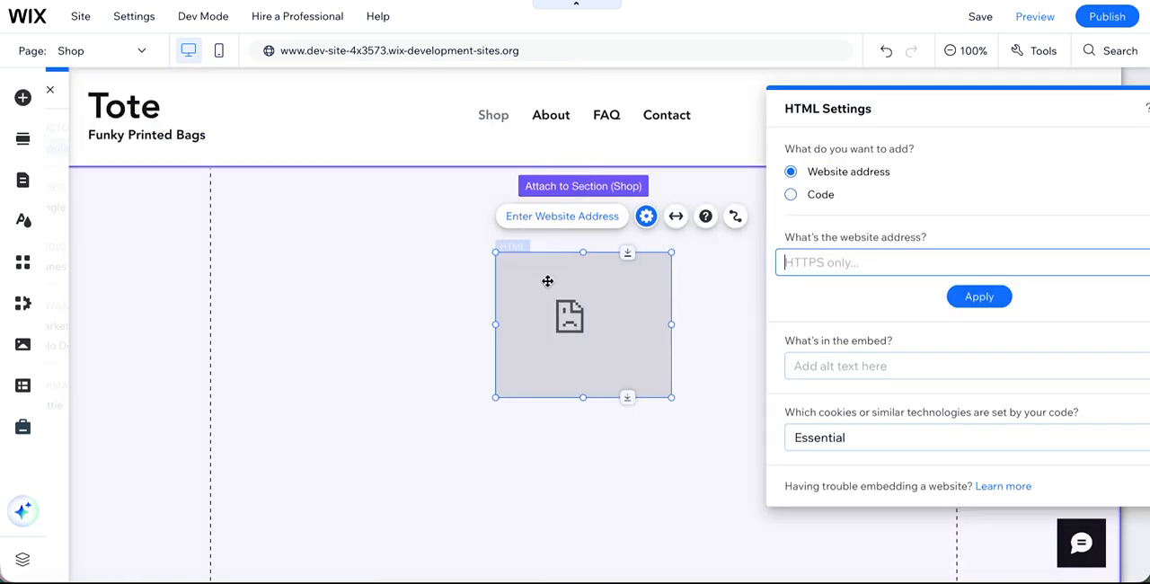
key(ctrl+v)
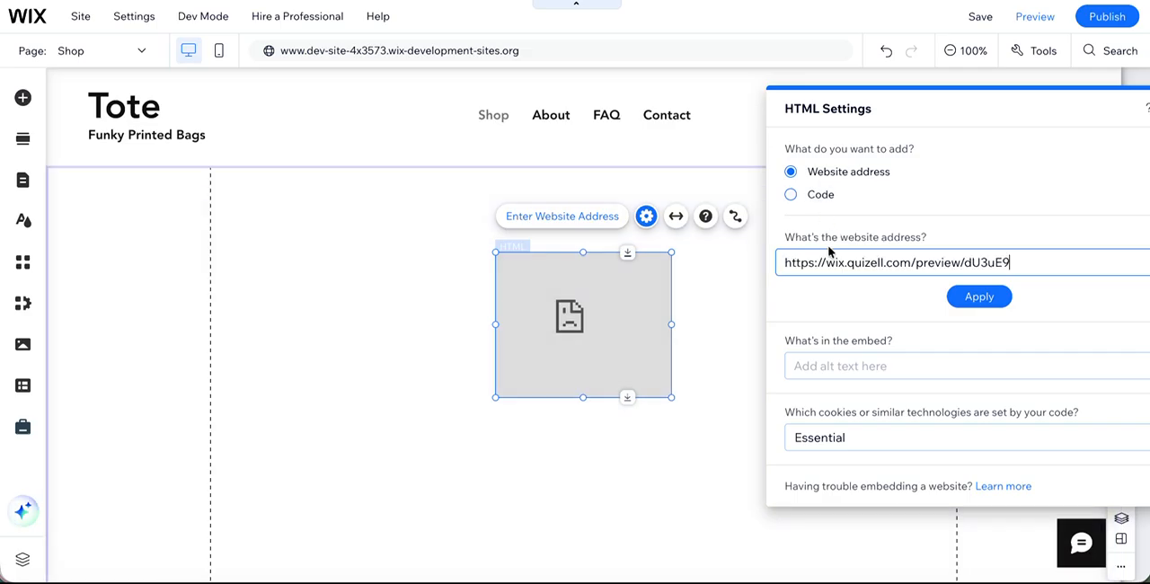
double_click(930, 262)
text(quiz)
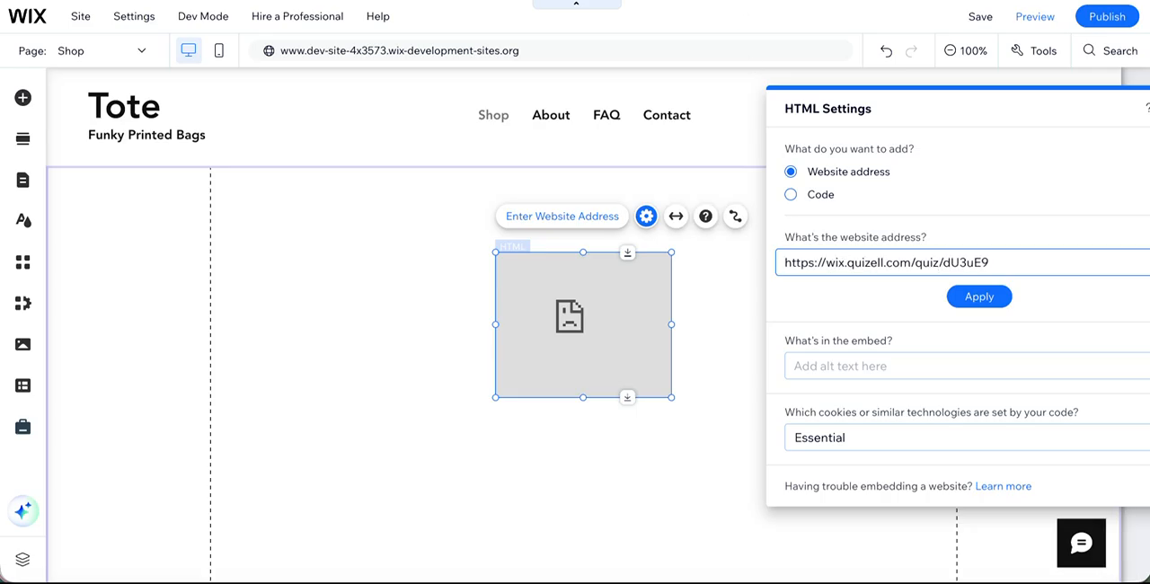
click(965, 292)
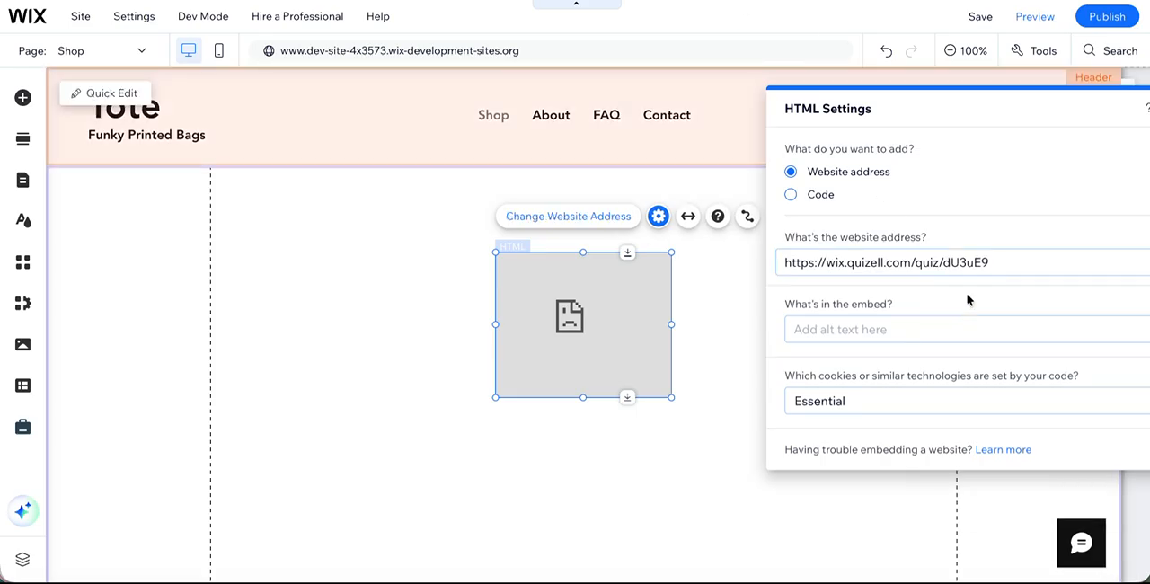
Step: Enlarge the quiz embed until its start button fits and centre it on the Shop page, closing its settings
click(562, 335)
drag(562, 335, 418, 306)
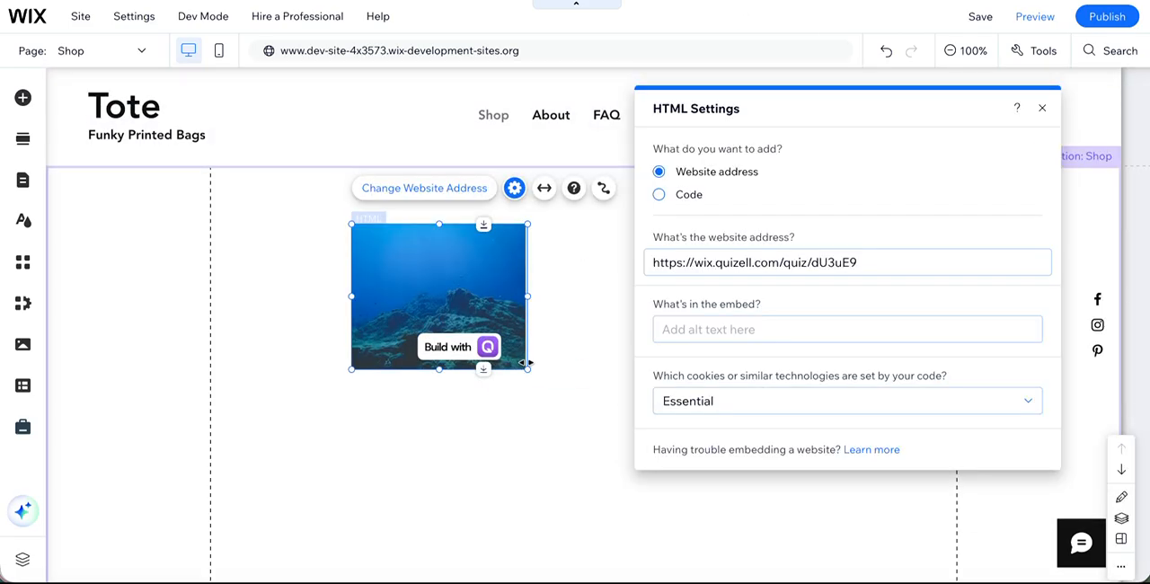
drag(528, 372, 824, 529)
drag(536, 325, 443, 293)
scroll(467, 310, down, 2)
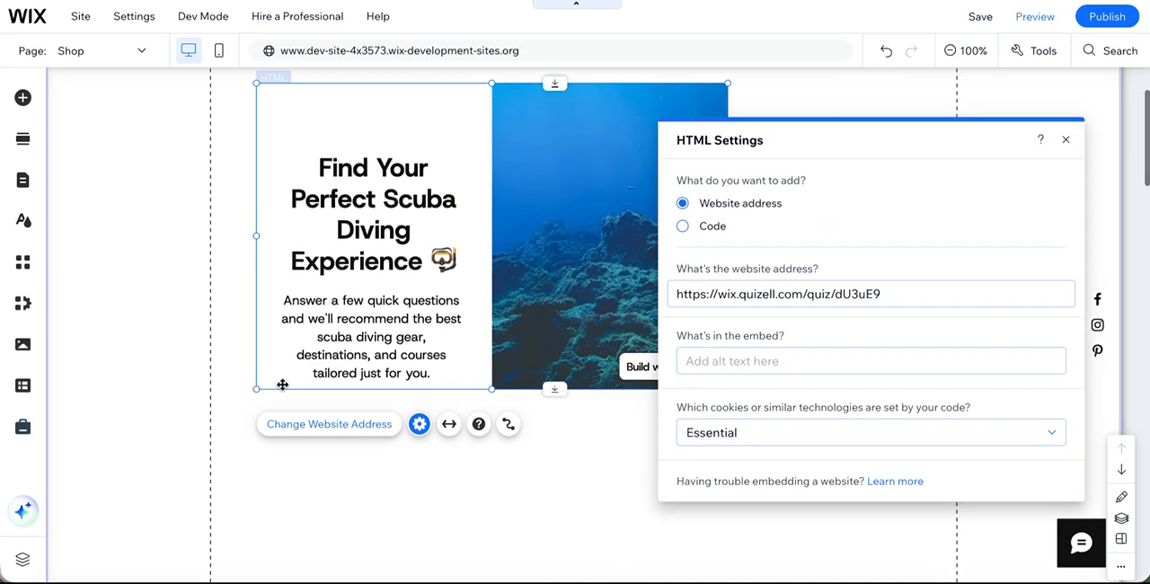
drag(256, 390, 178, 463)
drag(335, 275, 481, 334)
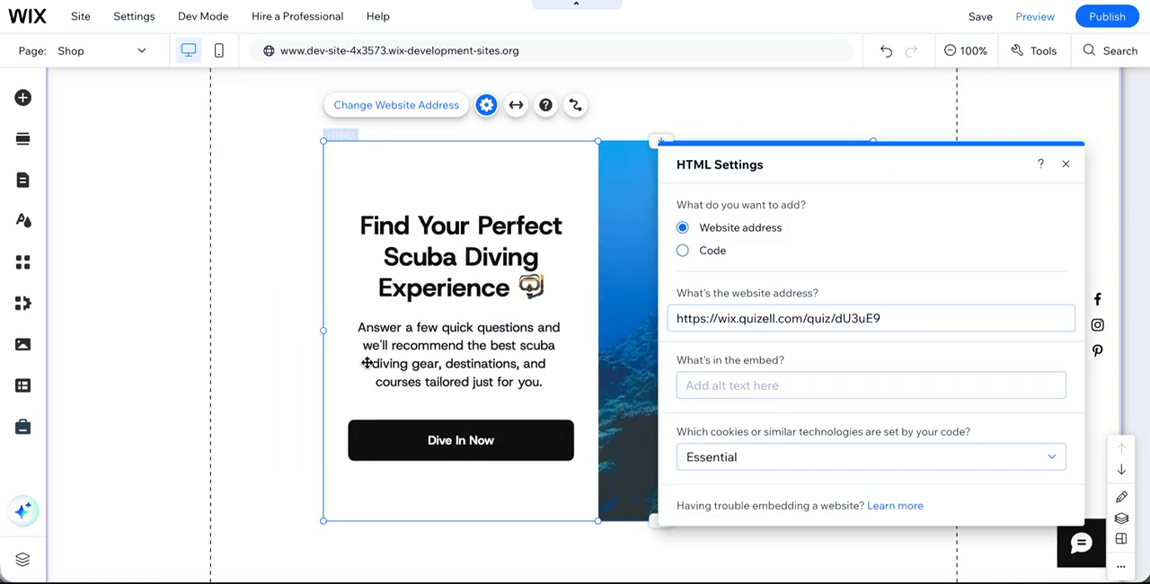
click(1065, 167)
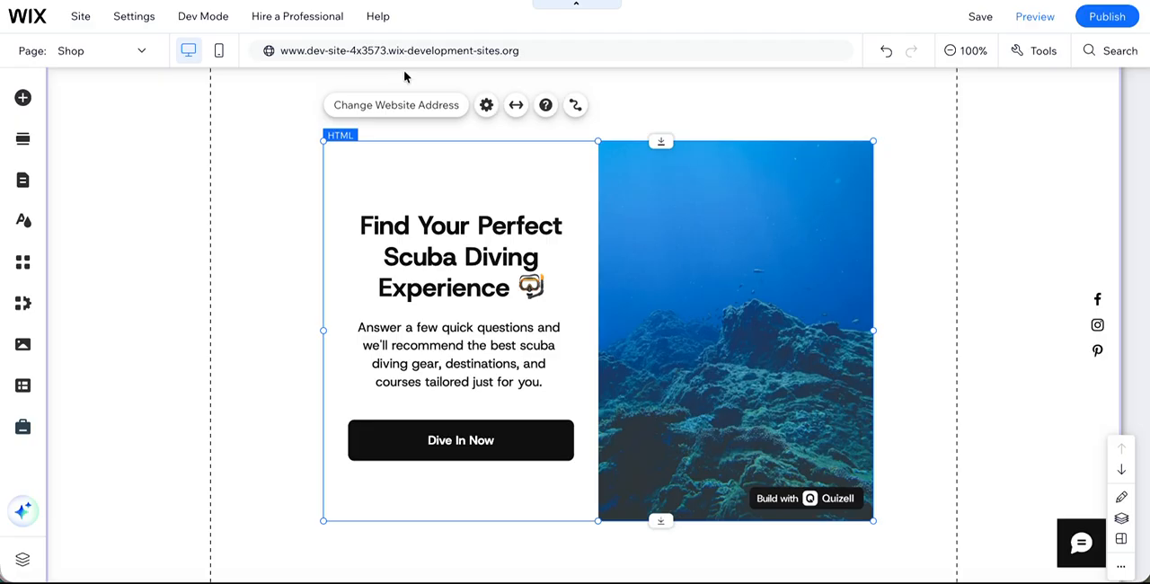
Step: Switch the site to mobile editing and move the shop product block down to make room below the quiz embed
click(215, 54)
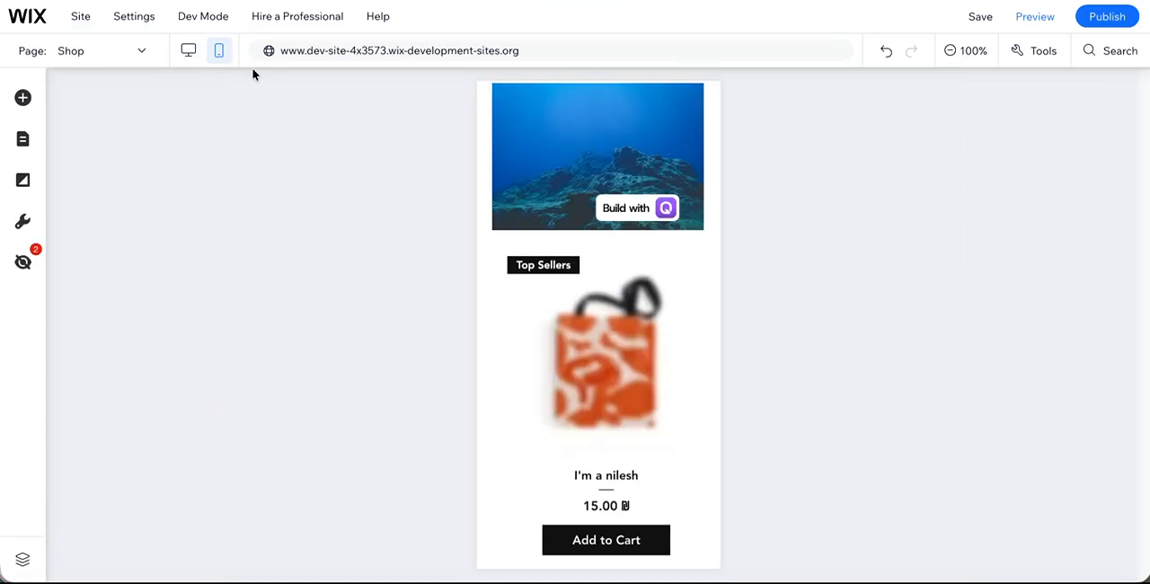
click(526, 234)
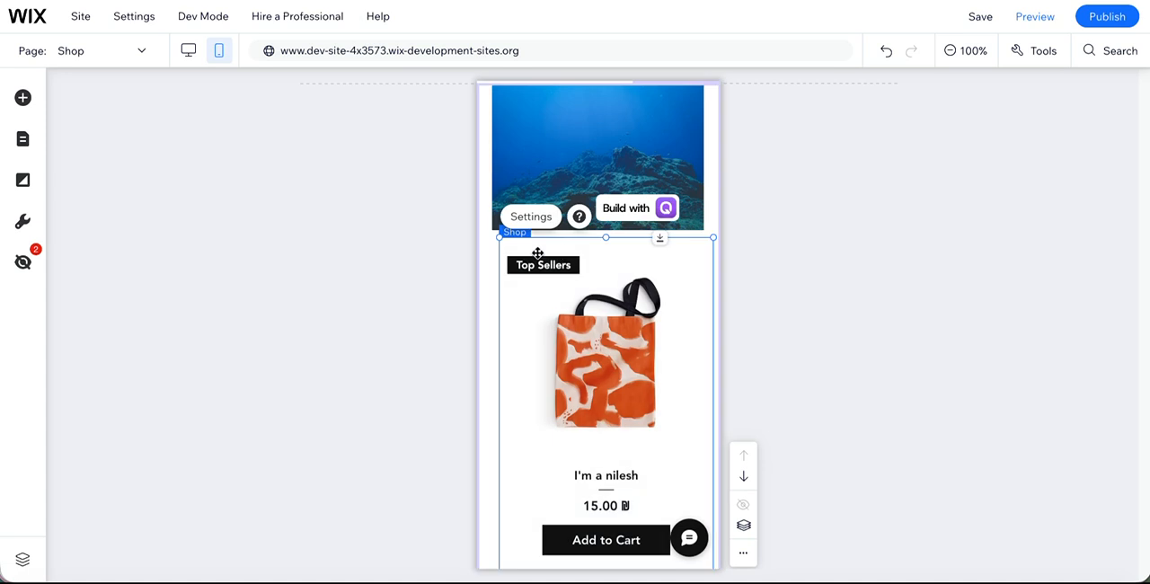
drag(598, 232, 599, 411)
scroll(598, 412, down, 1)
click(599, 436)
scroll(600, 396, down, 2)
drag(603, 318, 602, 440)
Step: Stretch the quiz embed downwards in the mobile layout so it fills the space above the shop products
click(566, 115)
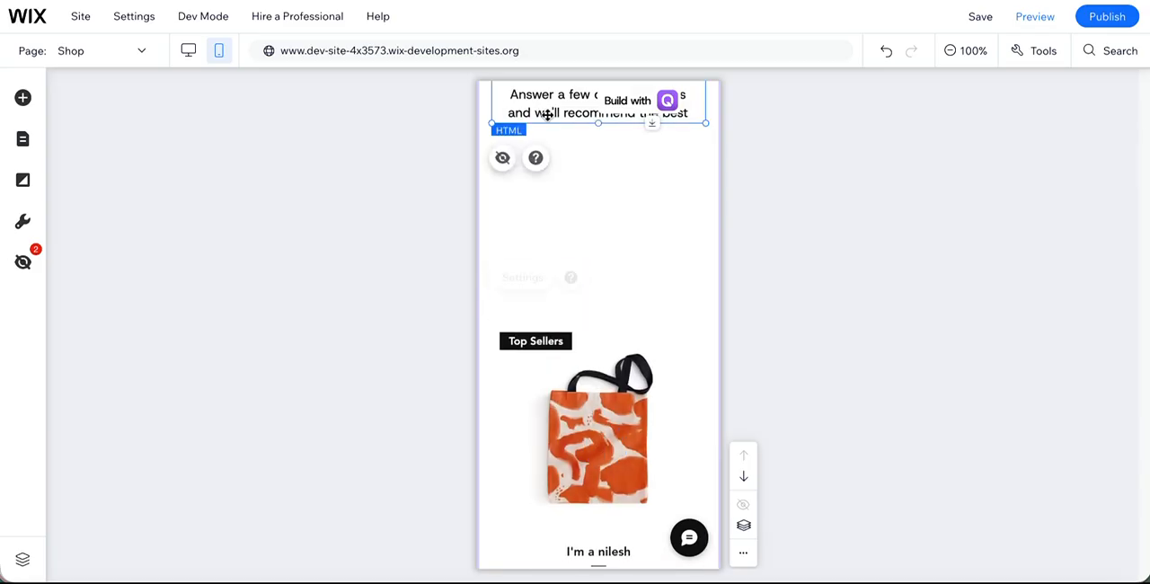
drag(598, 126, 599, 283)
scroll(588, 213, up, 4)
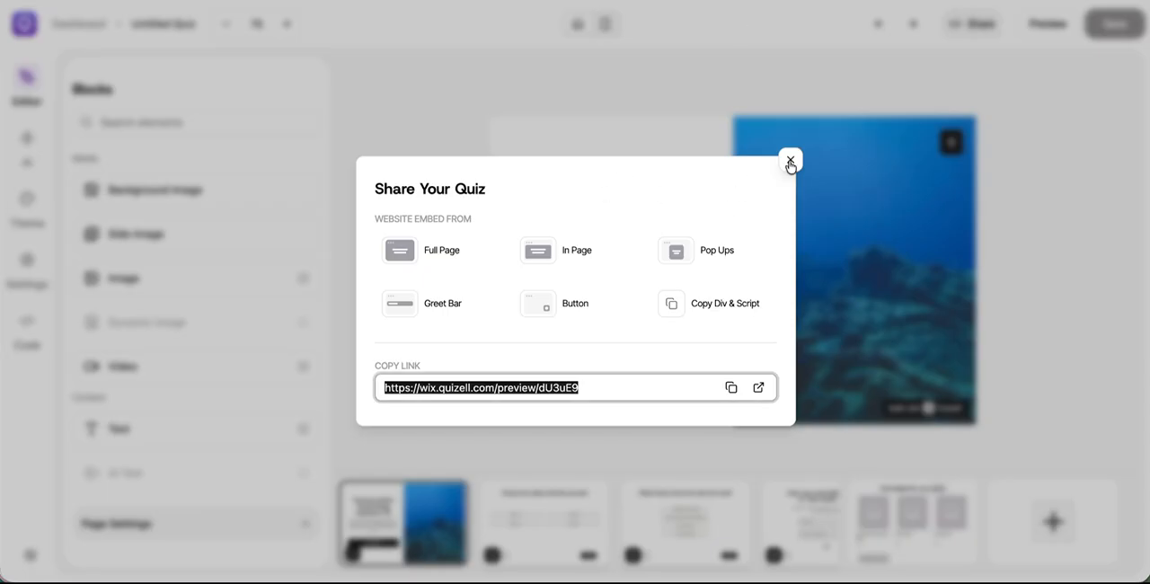
click(790, 162)
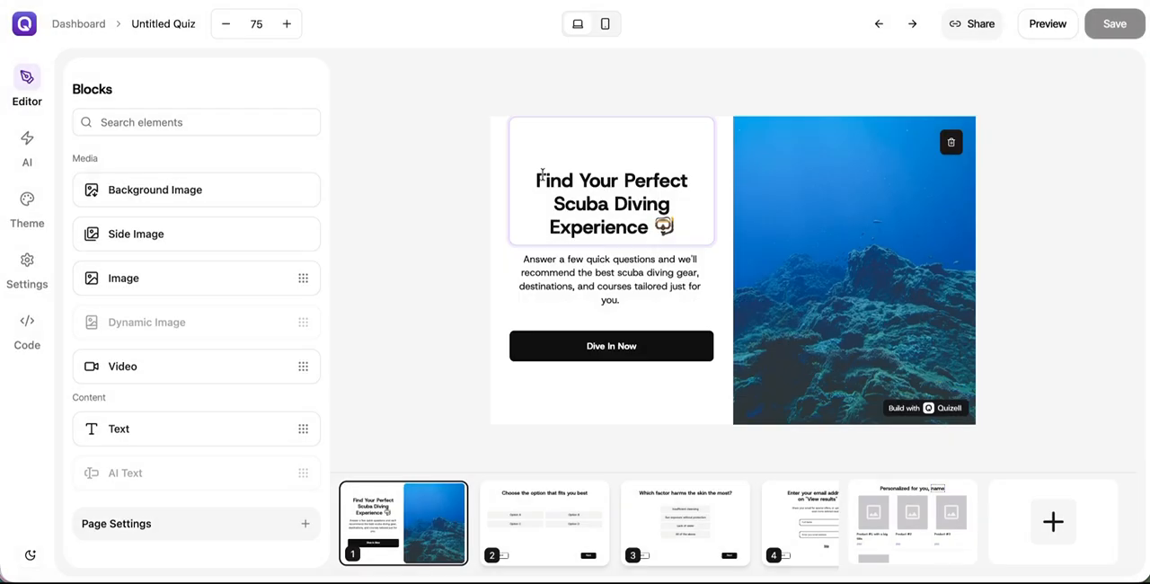
Step: Switch to the Quizell editor, show the quiz in mobile view and reduce the start page's image height by about half
click(607, 27)
click(716, 212)
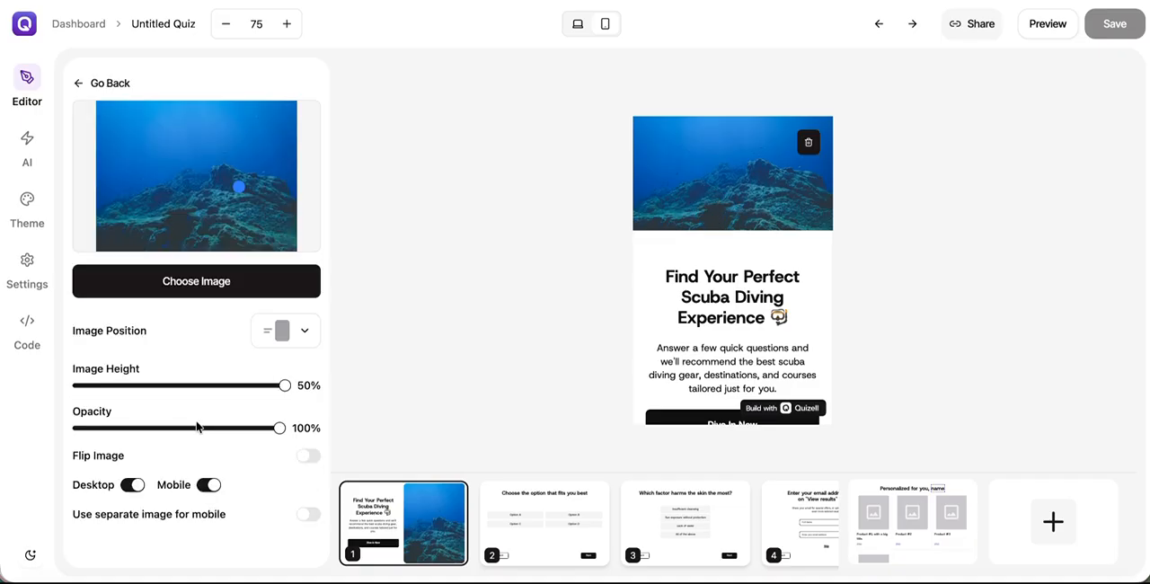
drag(284, 385, 186, 386)
Step: Set the top padding of the start page's title text to 10
click(710, 230)
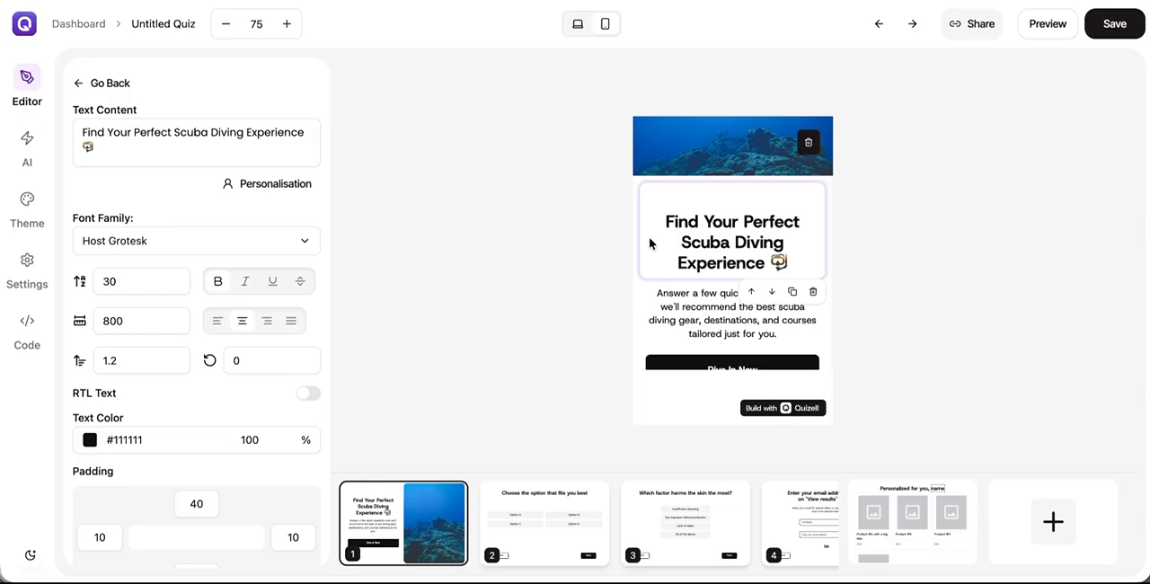
scroll(137, 428, down, 1)
double_click(196, 461)
text(1)
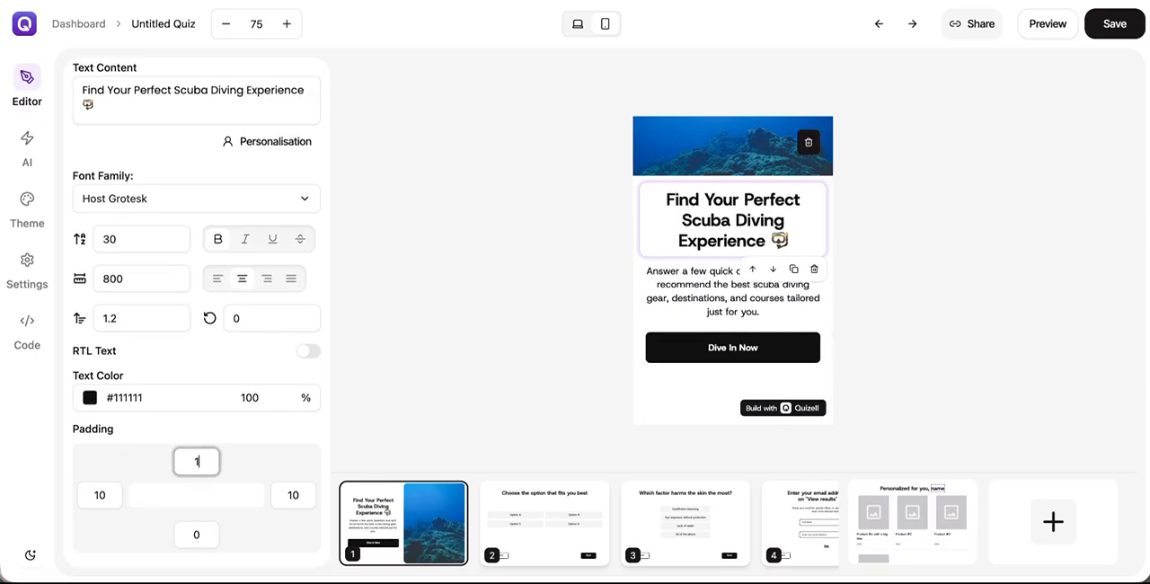
text(0)
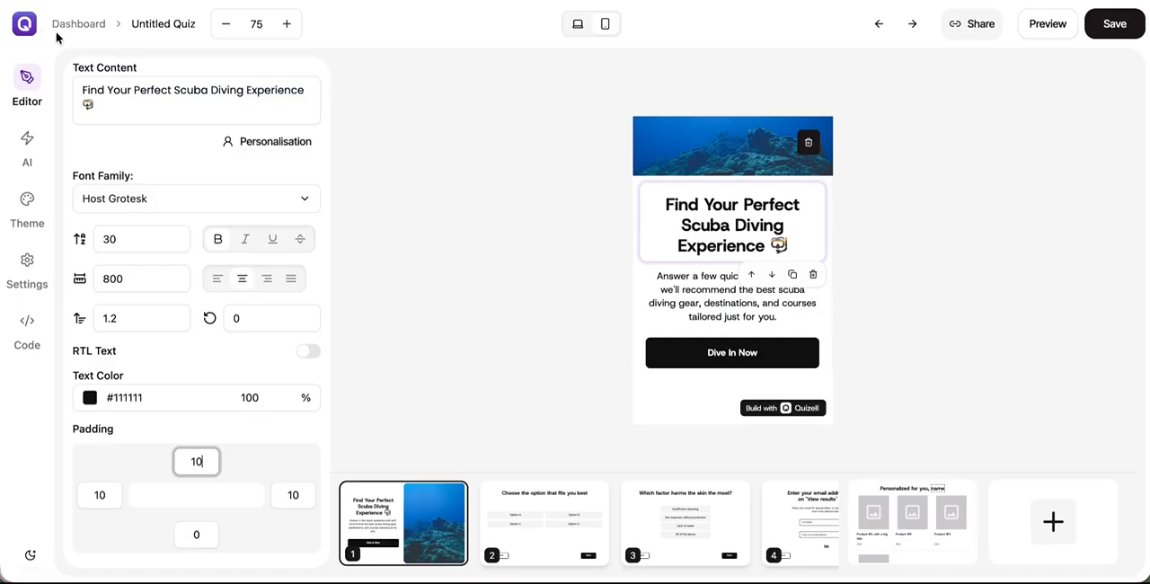
Step: Return to the Quizell dashboard without saving the quiz changes and look at the support chat
click(70, 25)
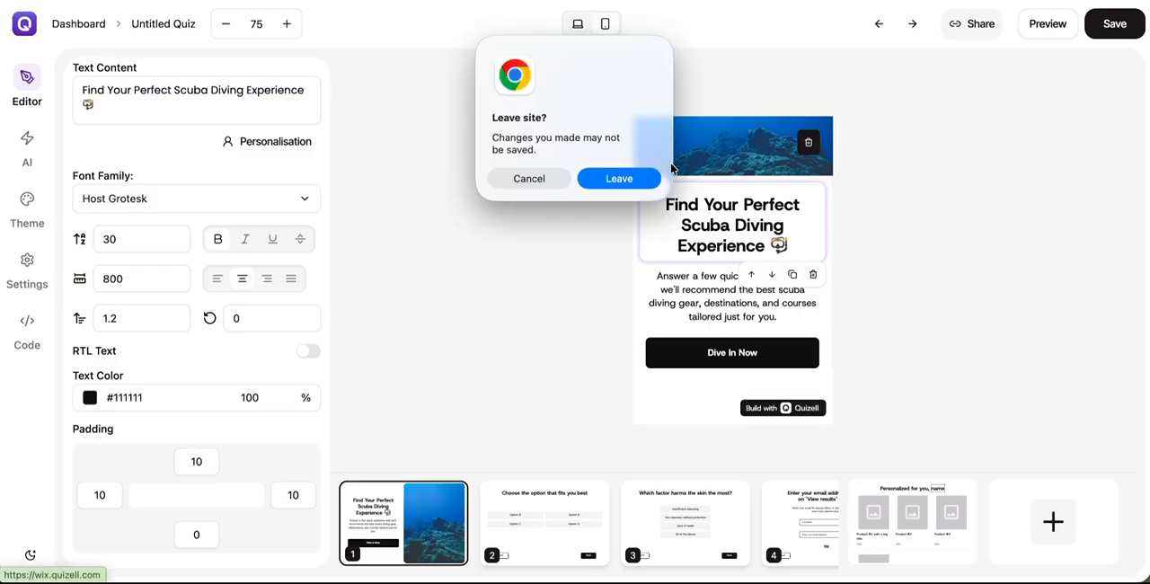
click(642, 184)
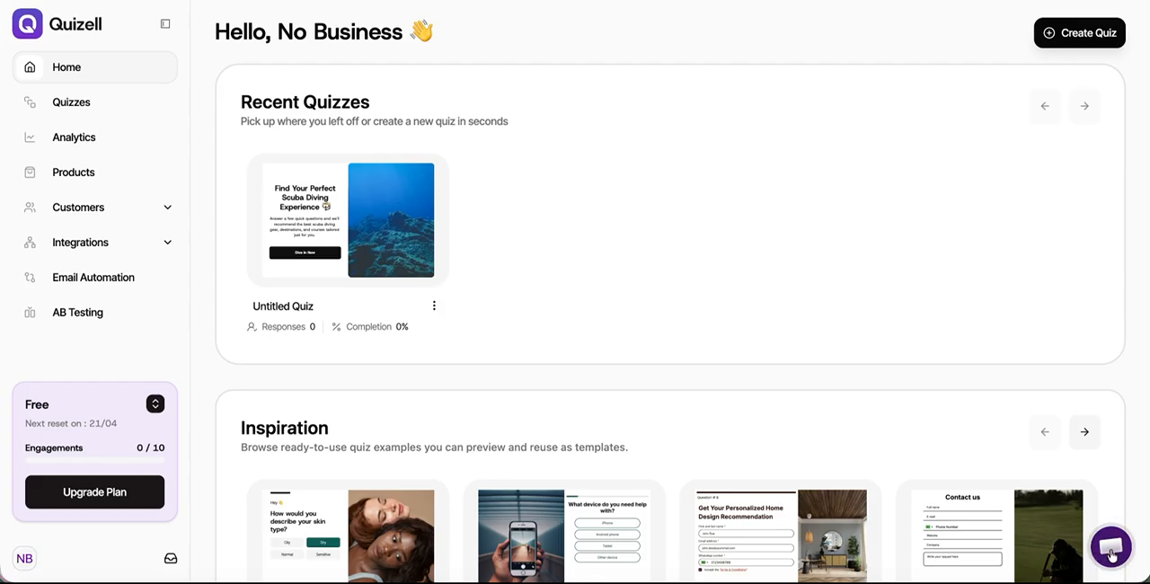
click(1108, 548)
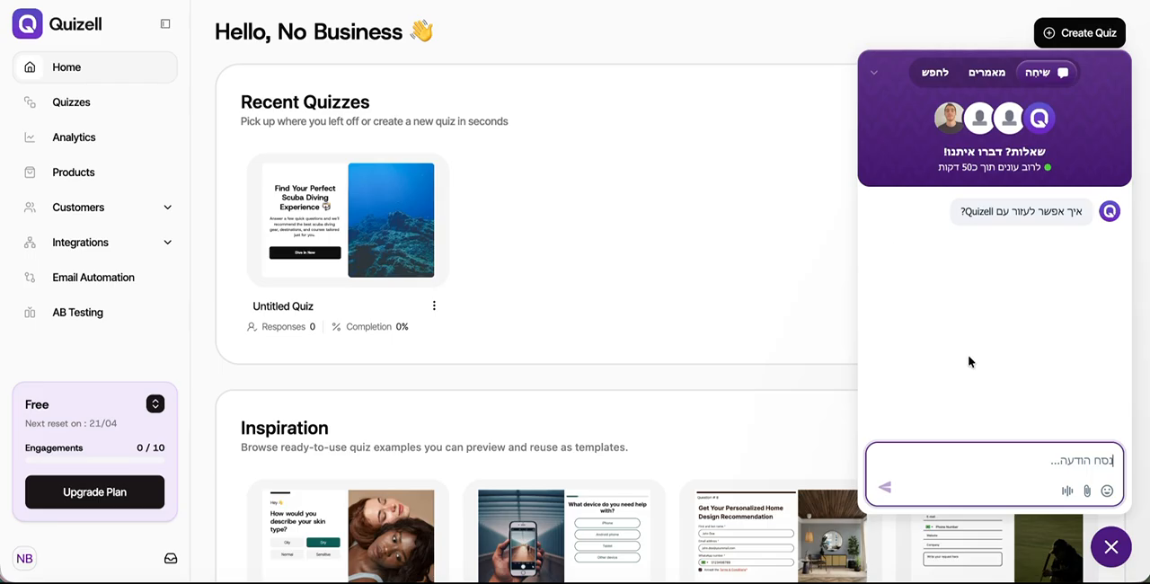
click(757, 329)
click(1111, 546)
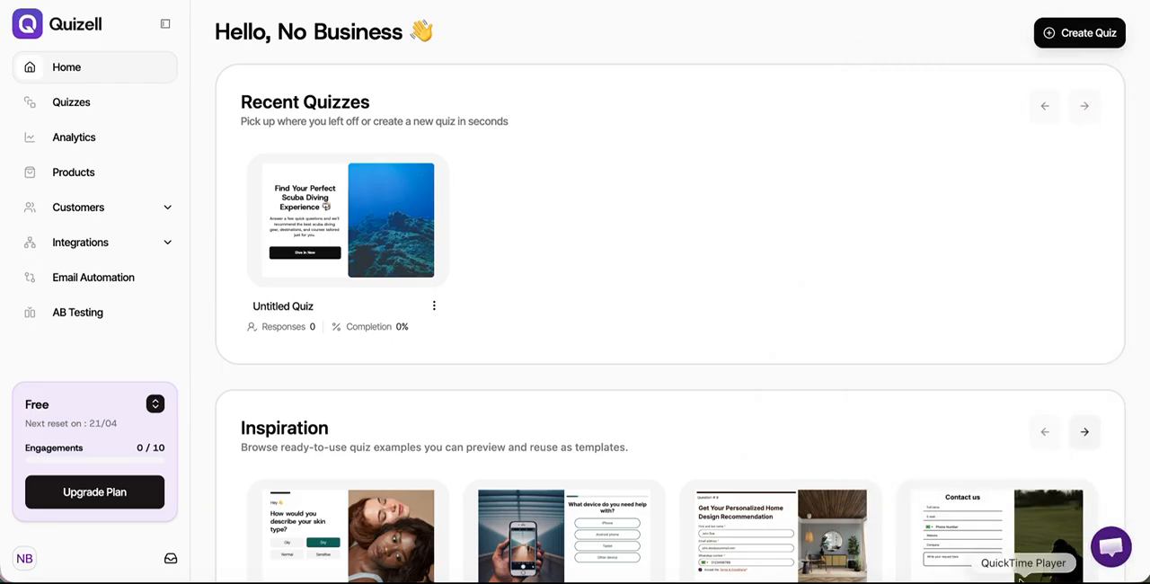